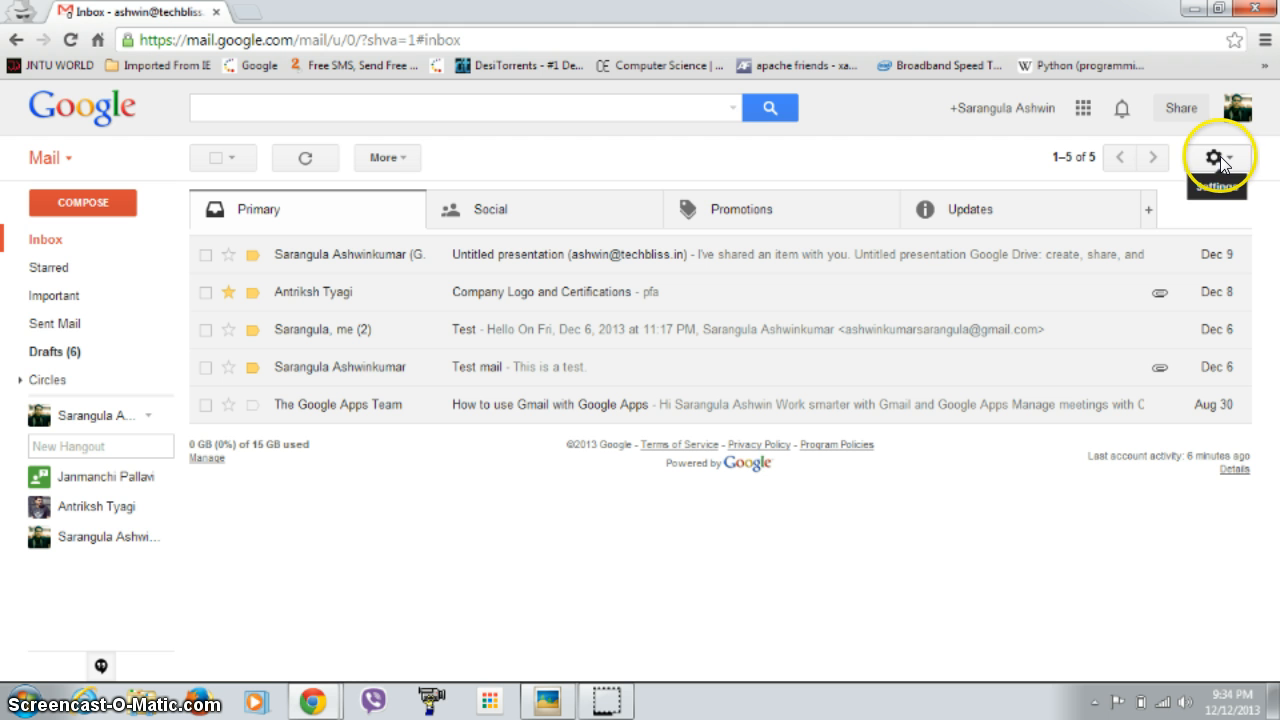
- Open the mail account's filter settings and start creating a new filter
left_click(1224, 162)
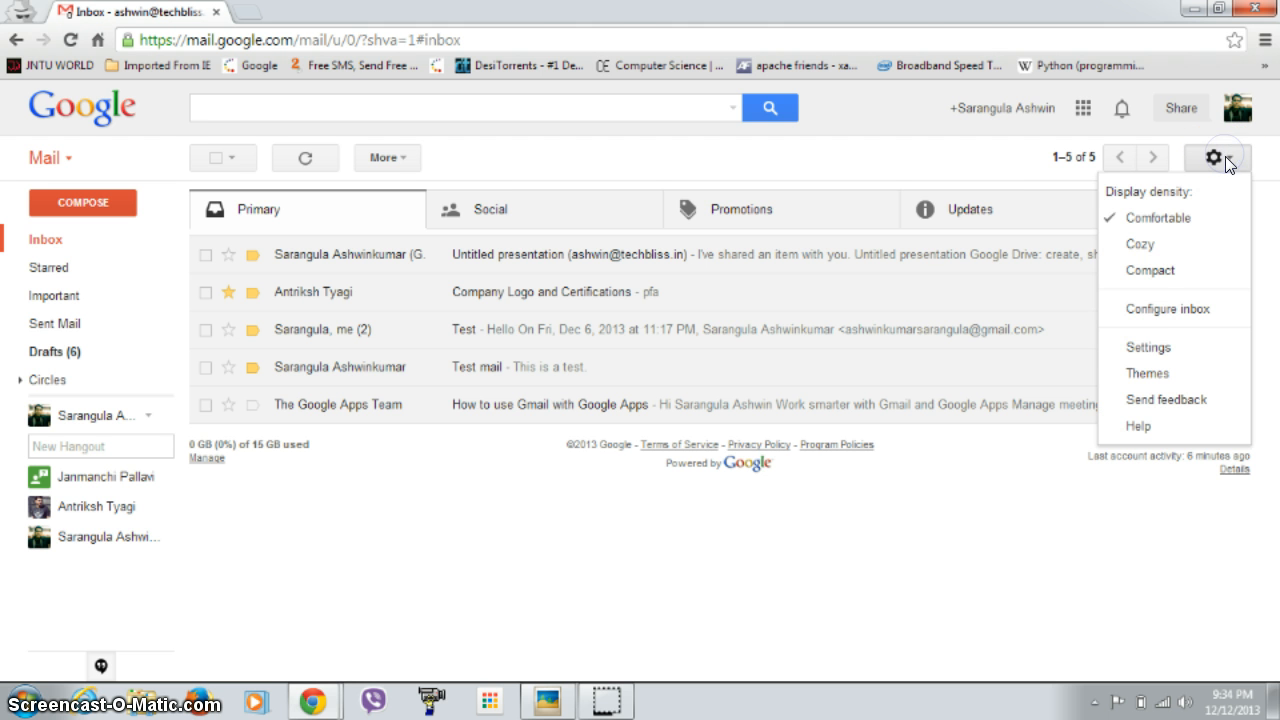
left_click(1146, 348)
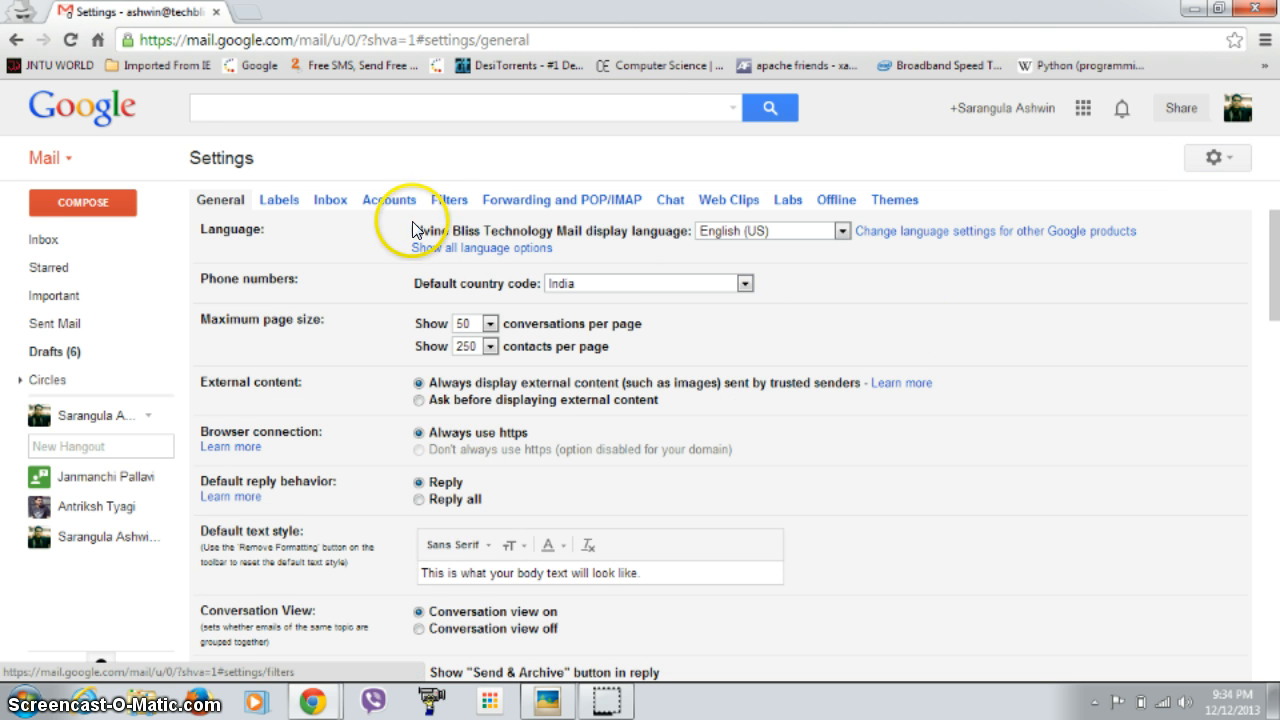
left_click(445, 203)
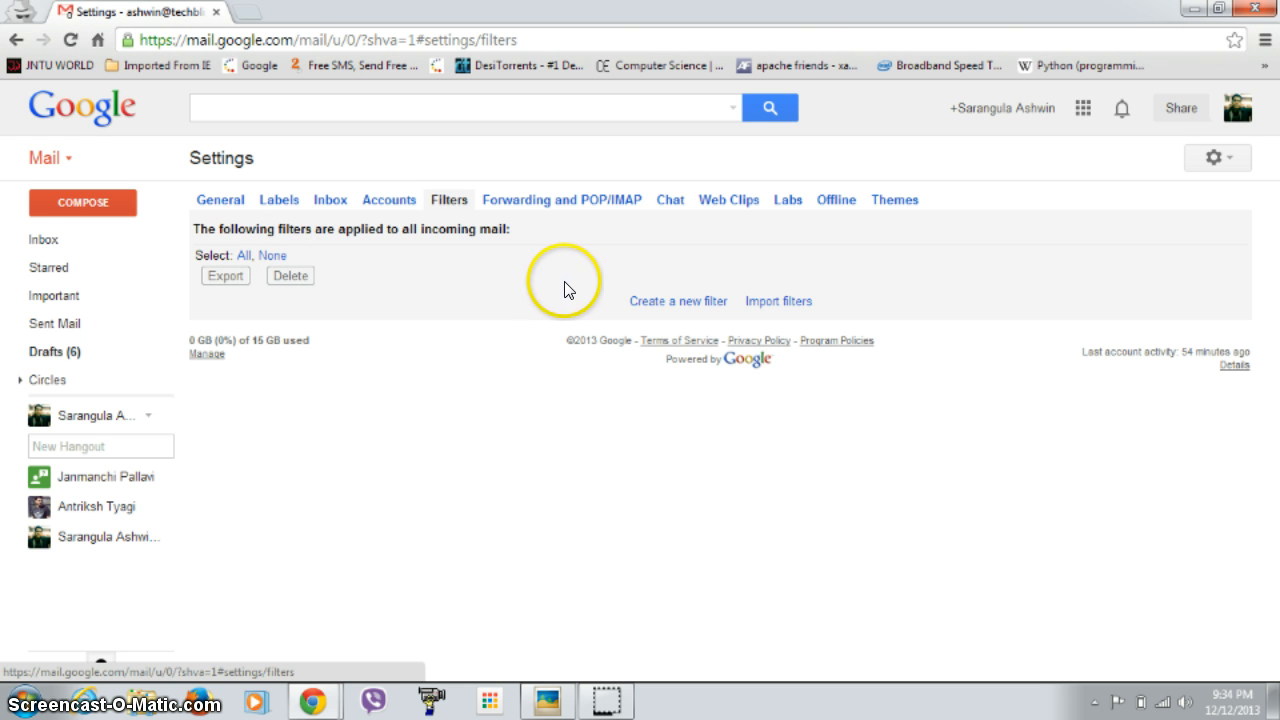
left_click(667, 302)
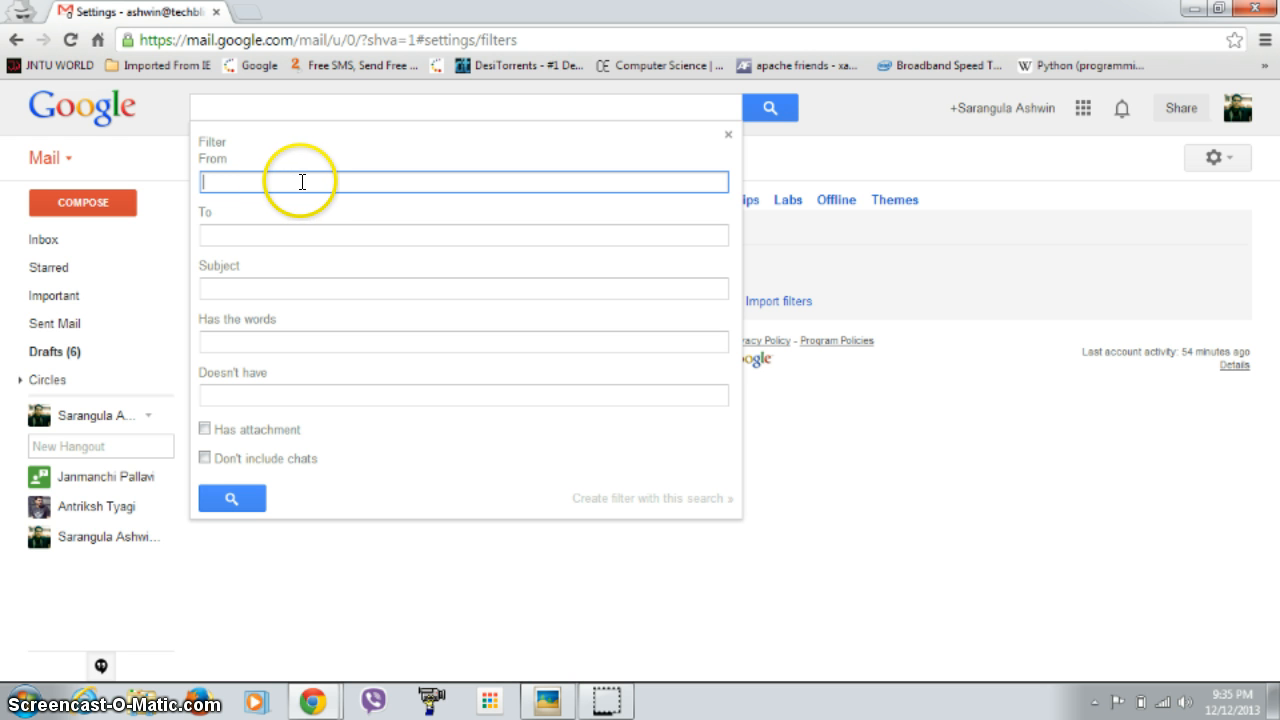
- Set the filter's sender and recipient criteria to the two suggested contacts' e-mail addresses
left_click(223, 161)
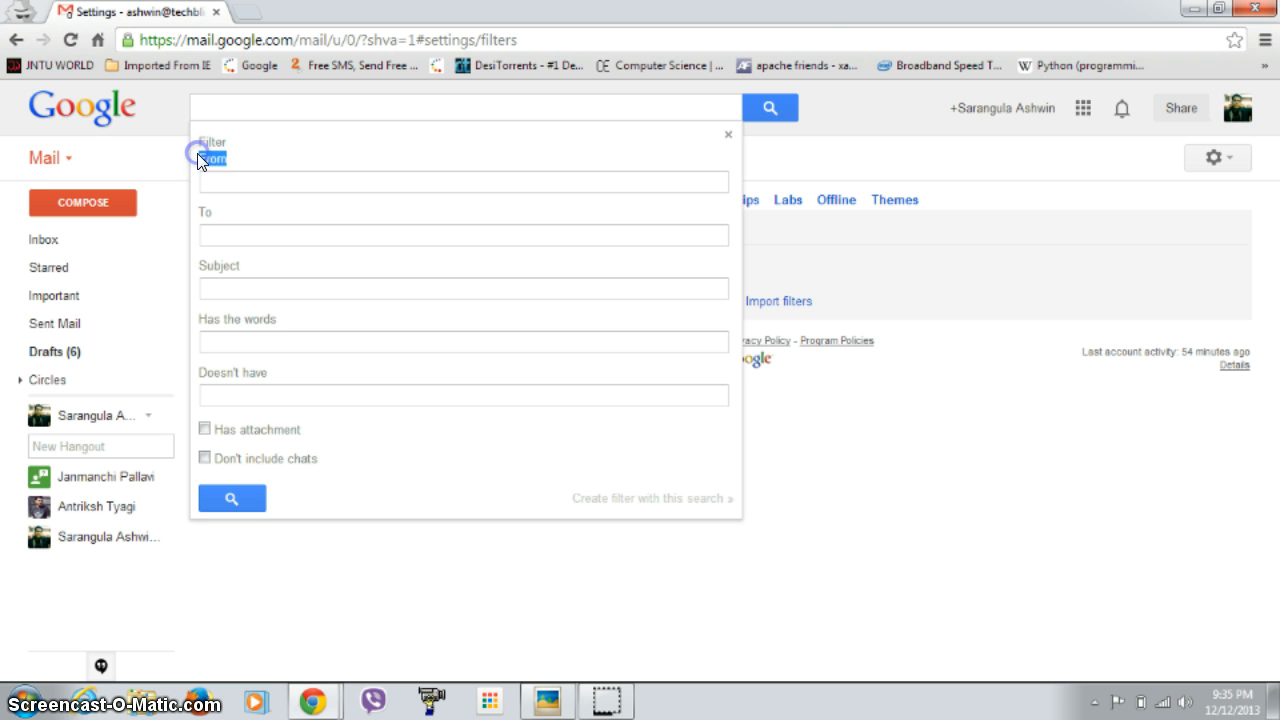
left_click(266, 177)
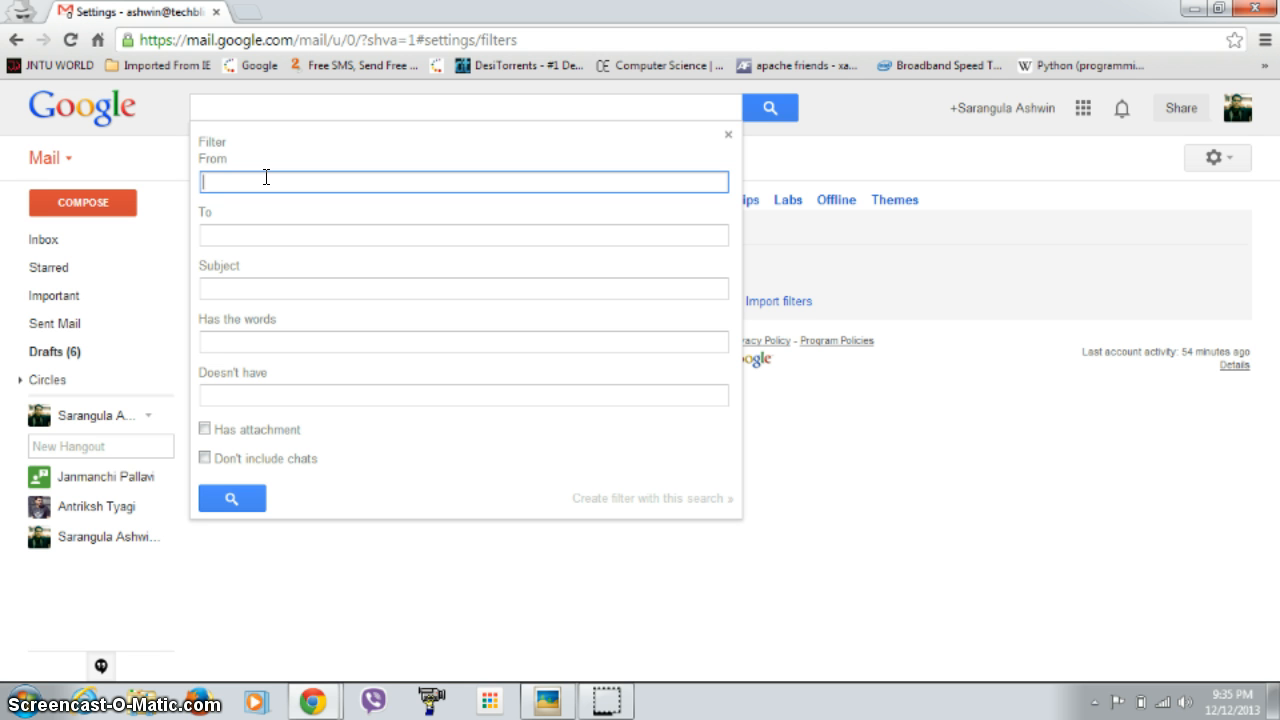
type("ansh")
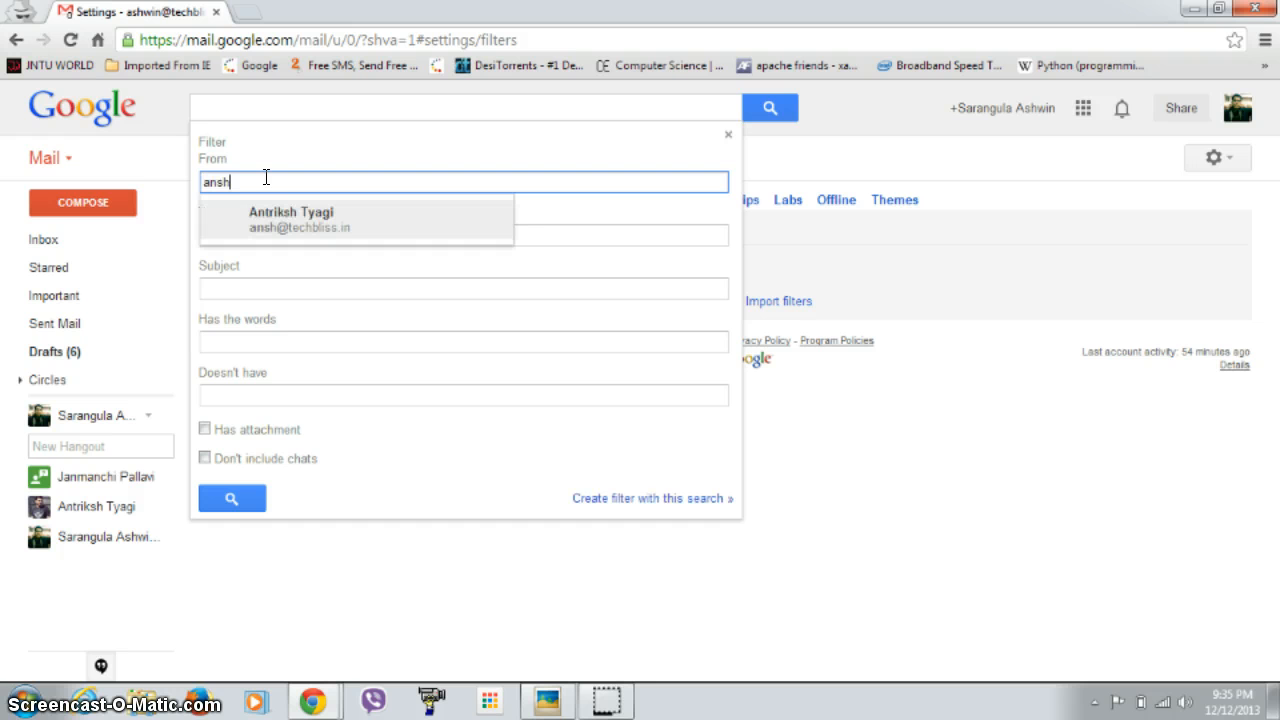
left_click(341, 218)
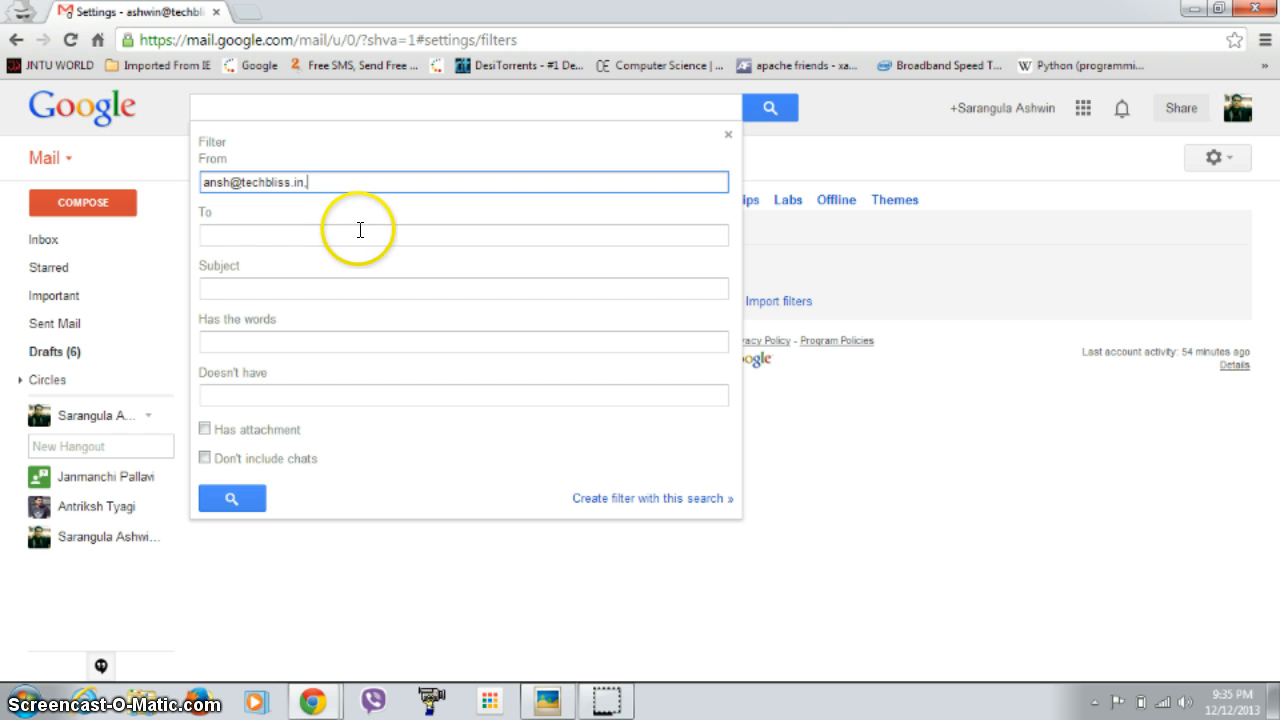
left_click(289, 237)
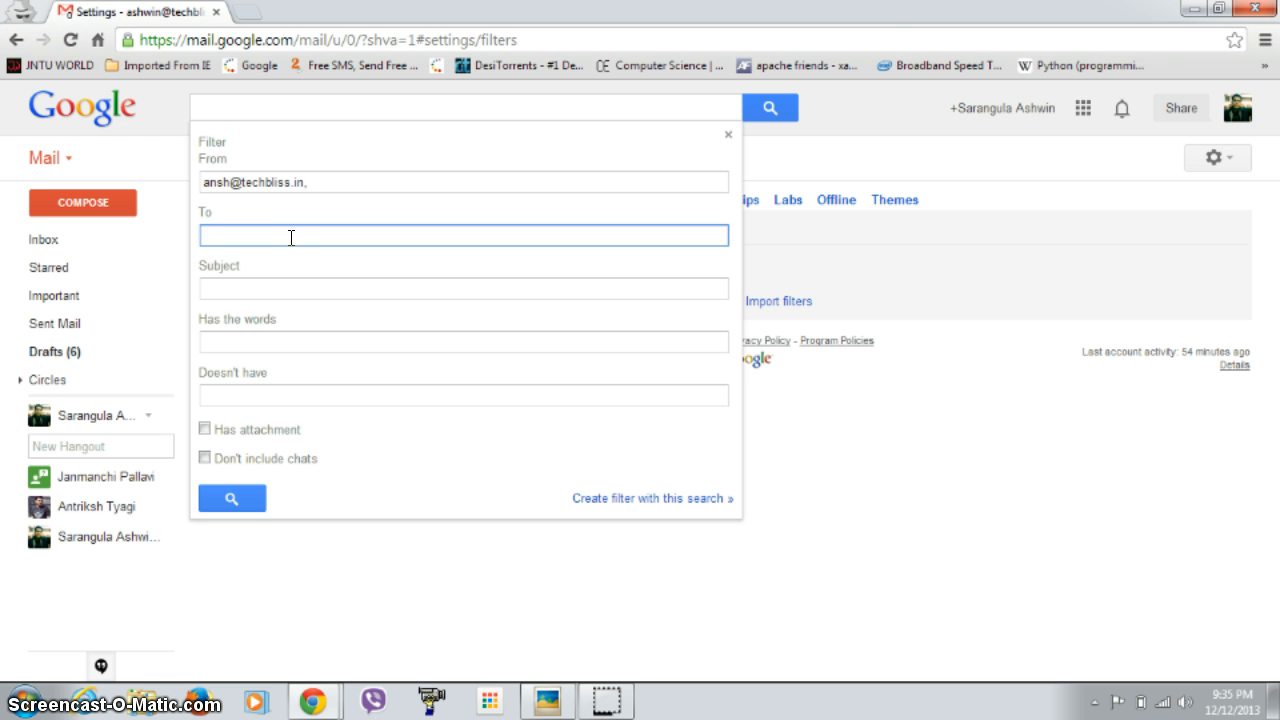
type("ash")
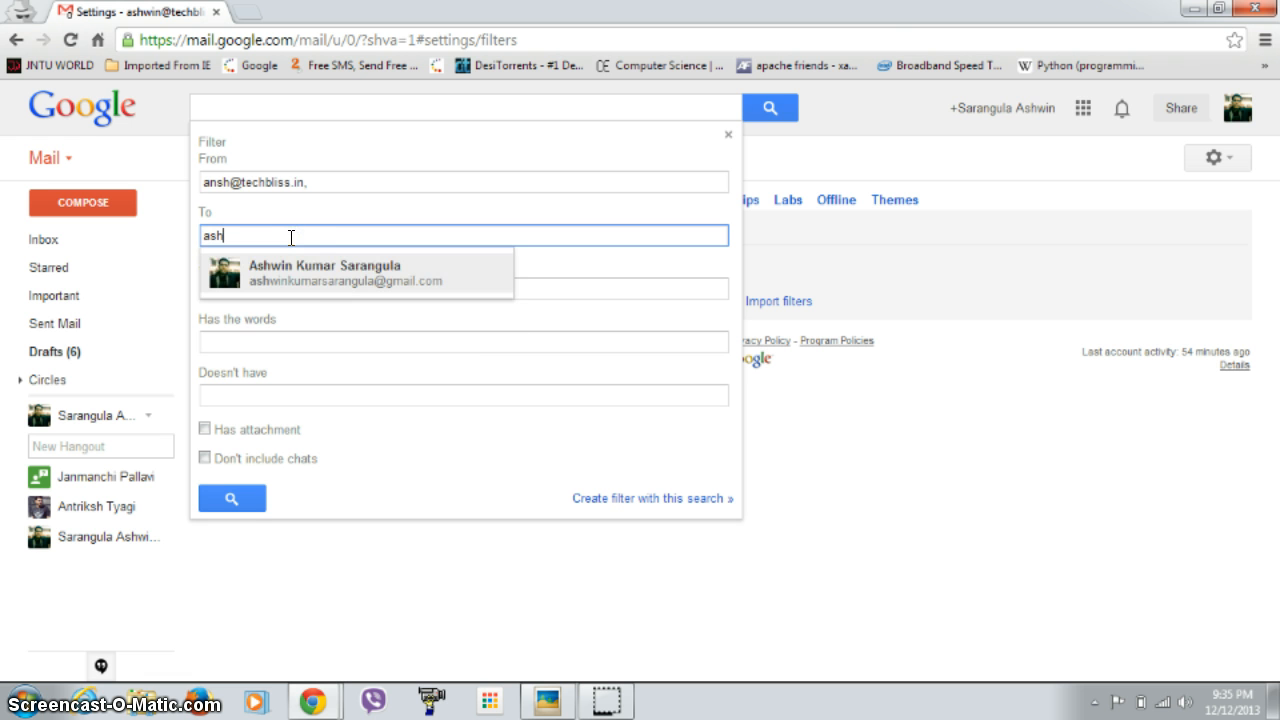
left_click(298, 267)
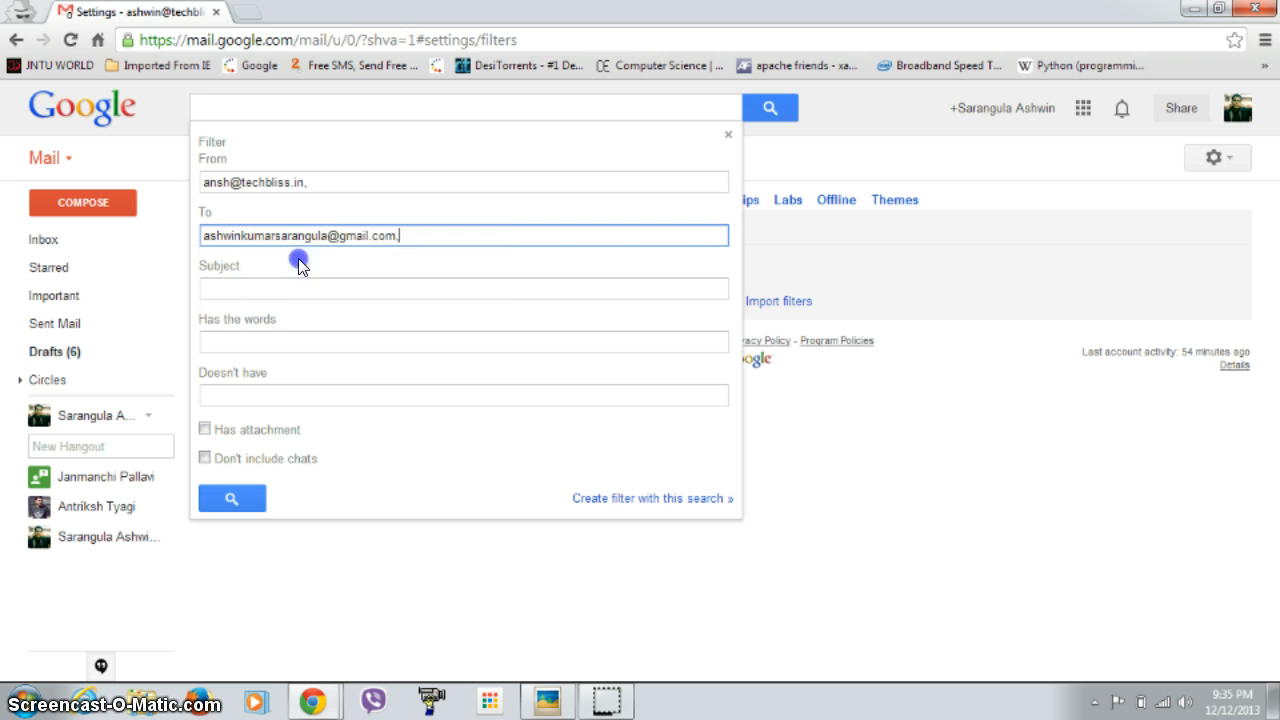
- Set the filter's subject criterion to "test mail" and continue to choosing the filter's actions
left_click(302, 285)
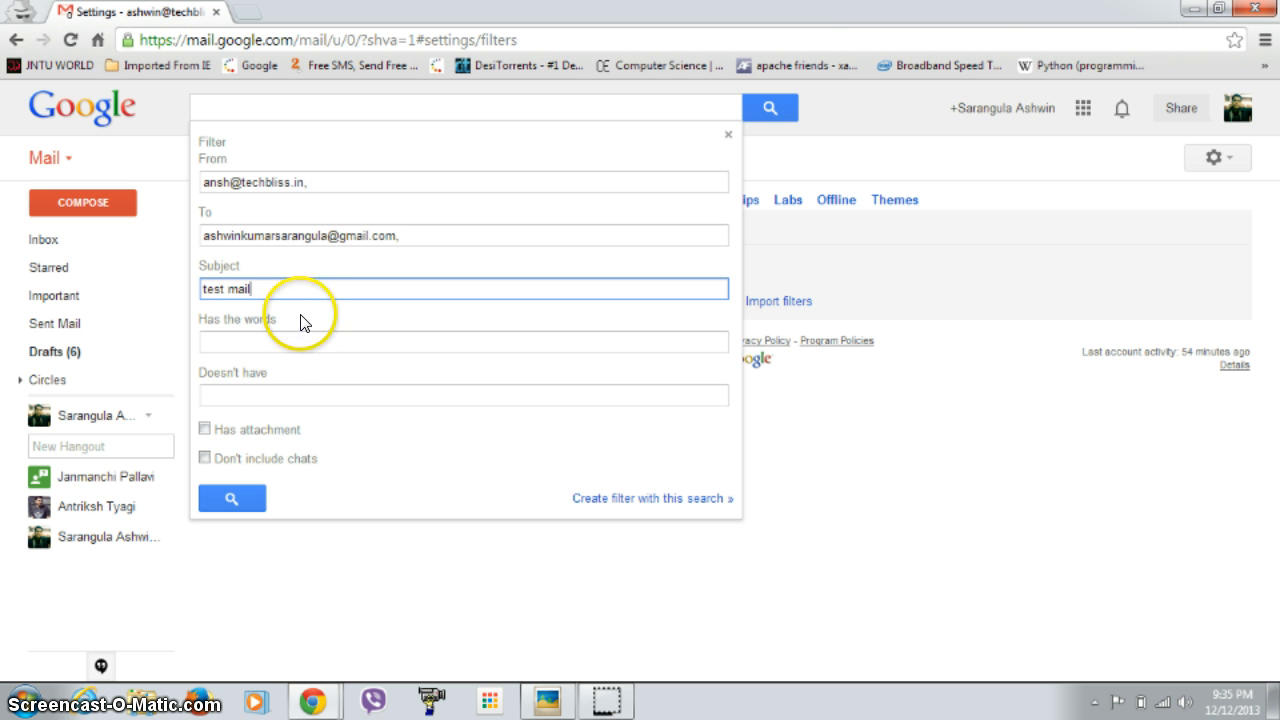
left_click(280, 339)
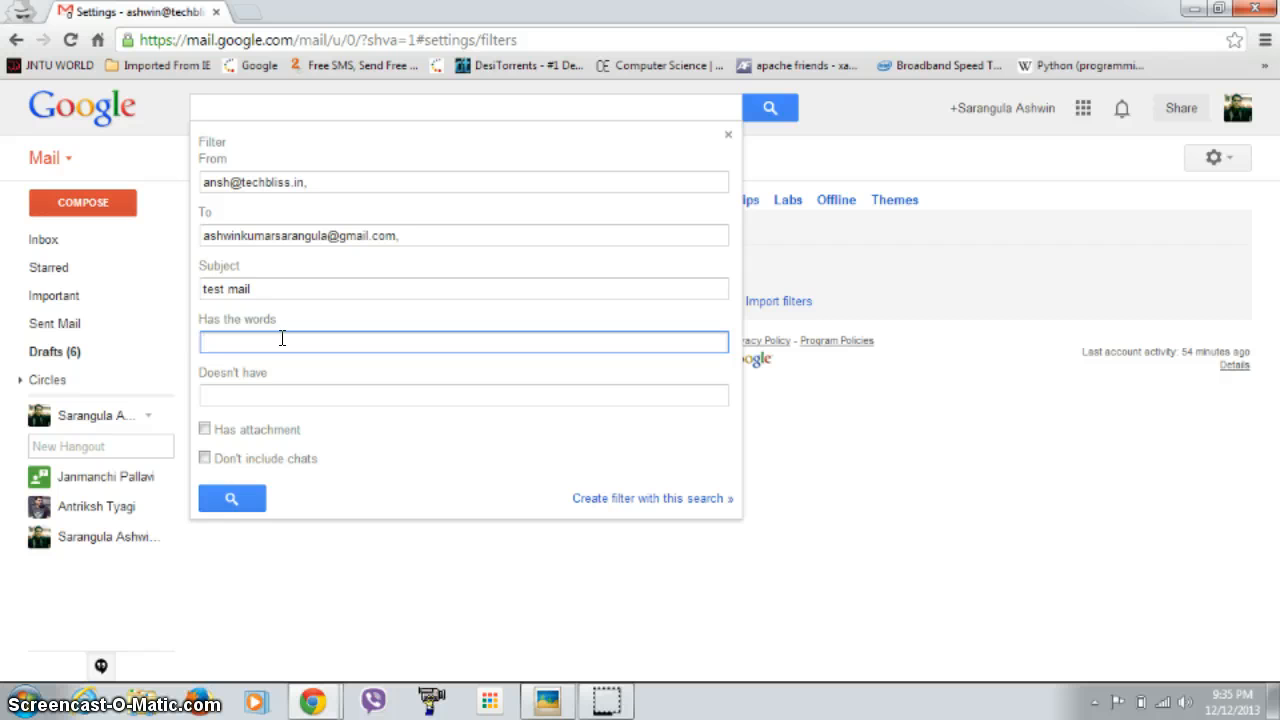
left_click(288, 396)
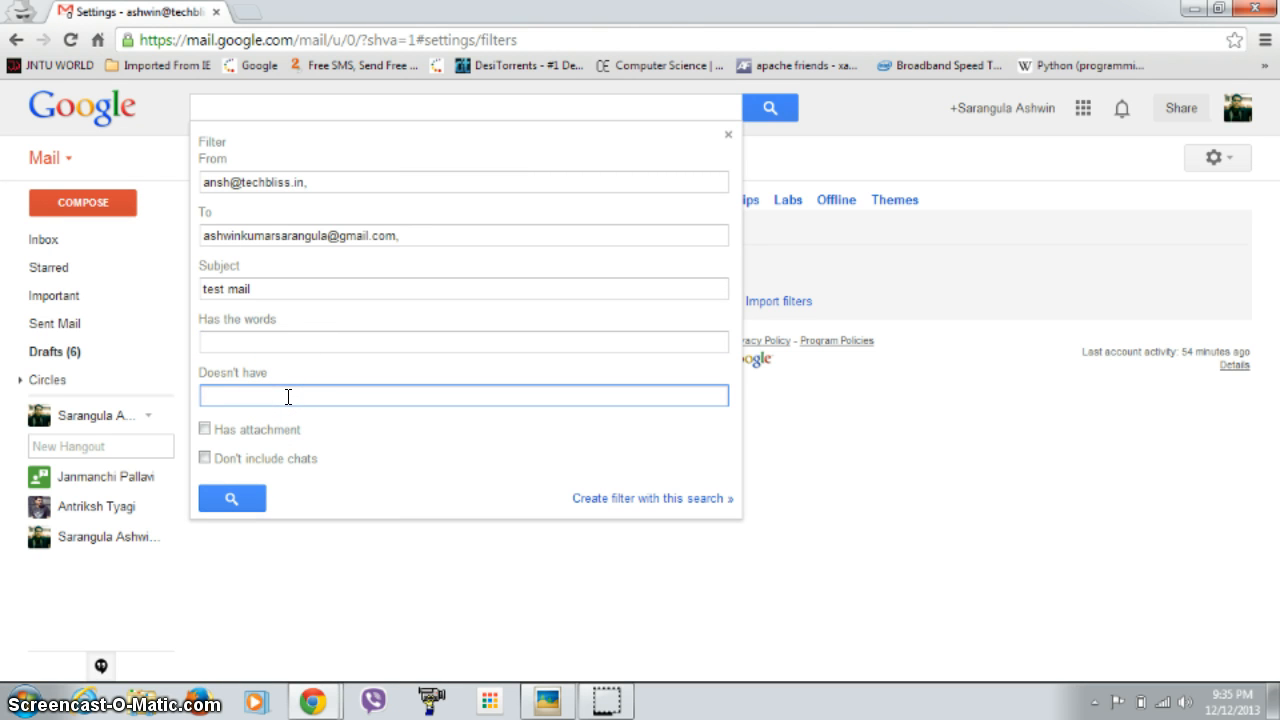
left_click(205, 430)
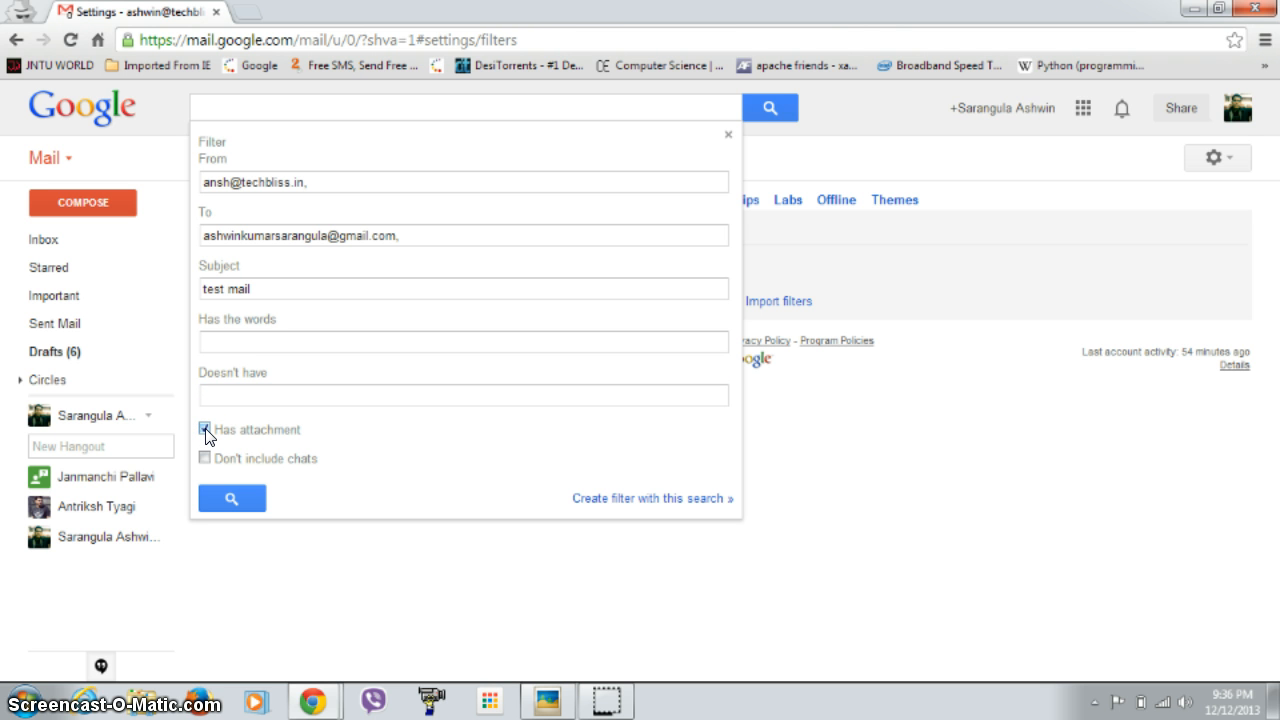
left_click(205, 430)
left_click(206, 459)
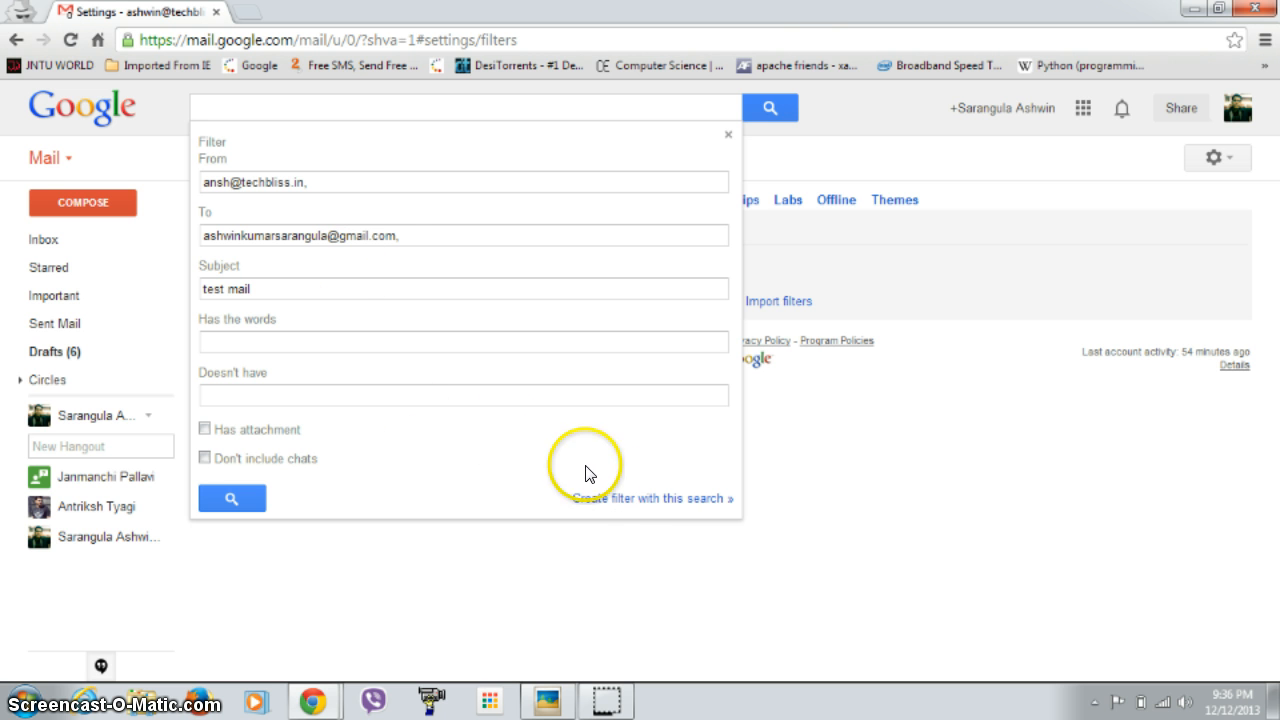
left_click(625, 500)
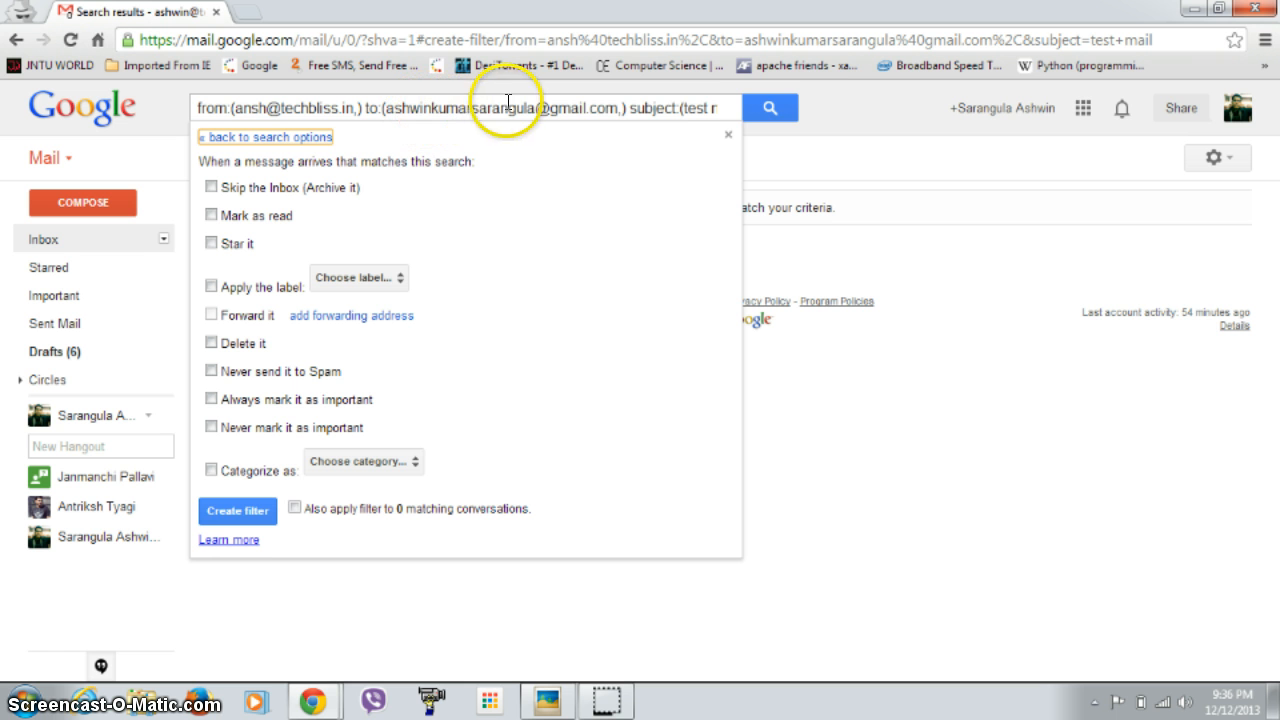
- Examine the filter's full search query and the available actions, including applying the filter to matching conversations
left_click(705, 107)
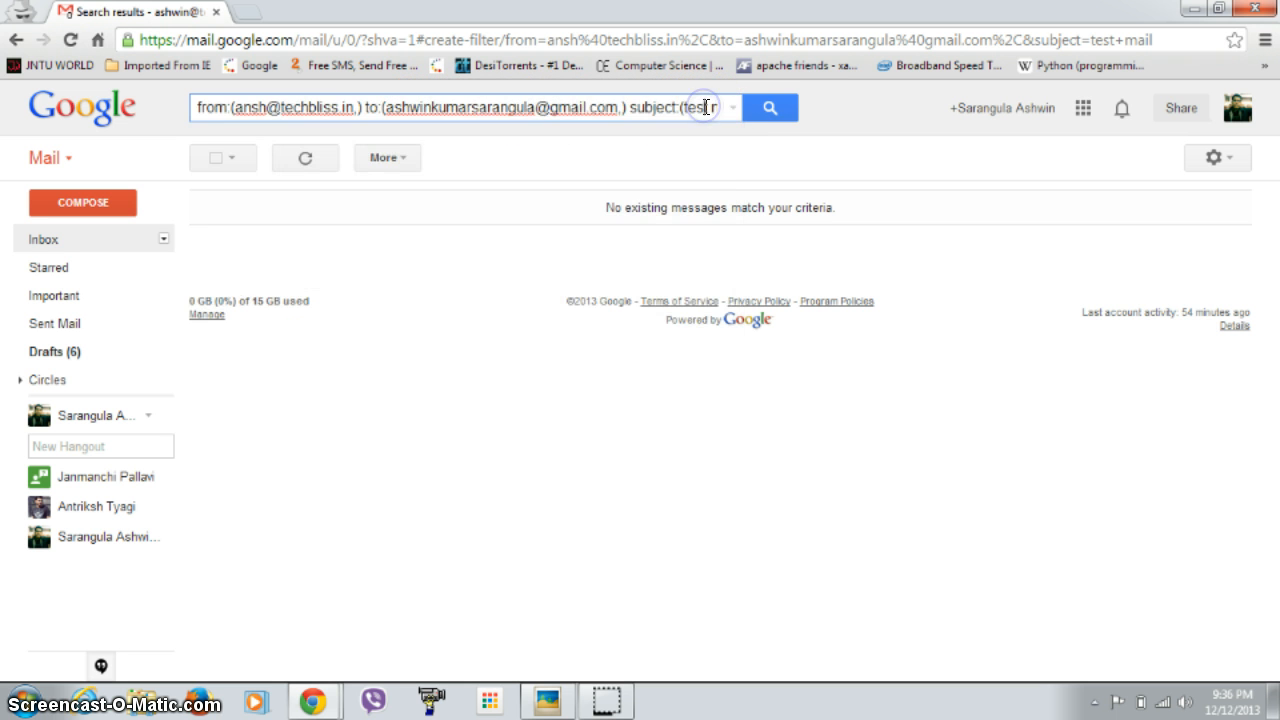
key("End")
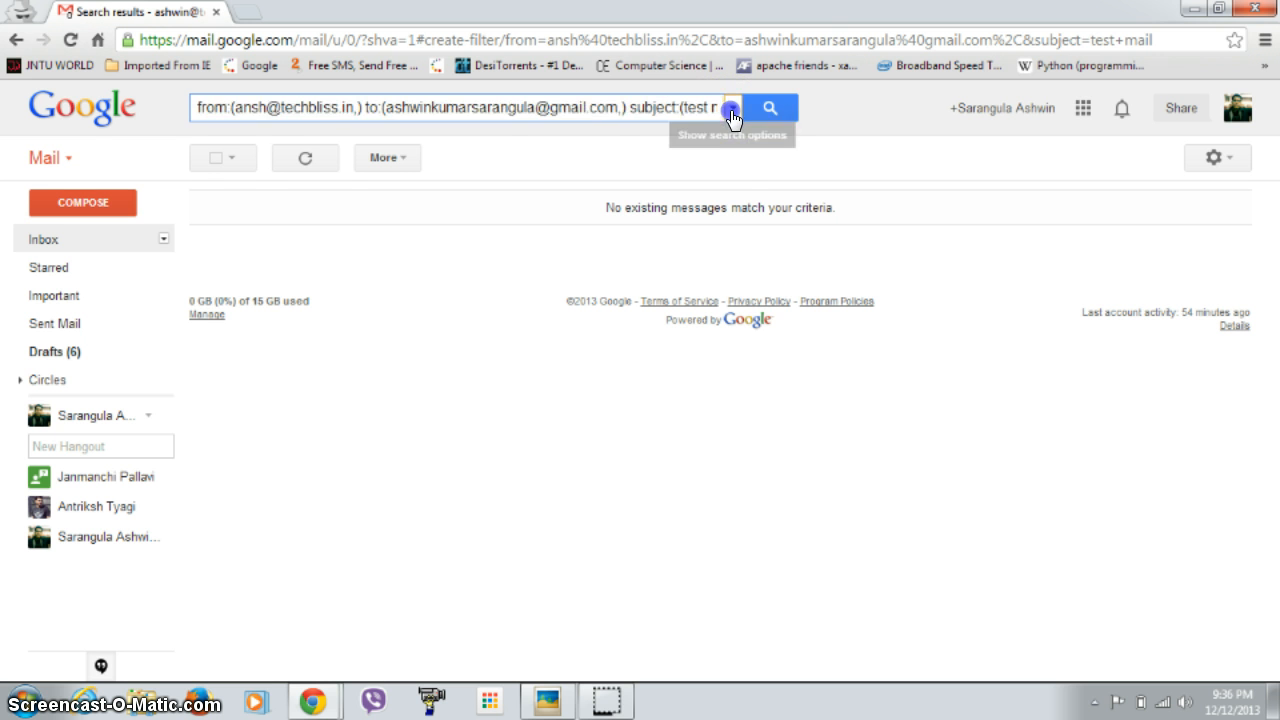
left_click(731, 107)
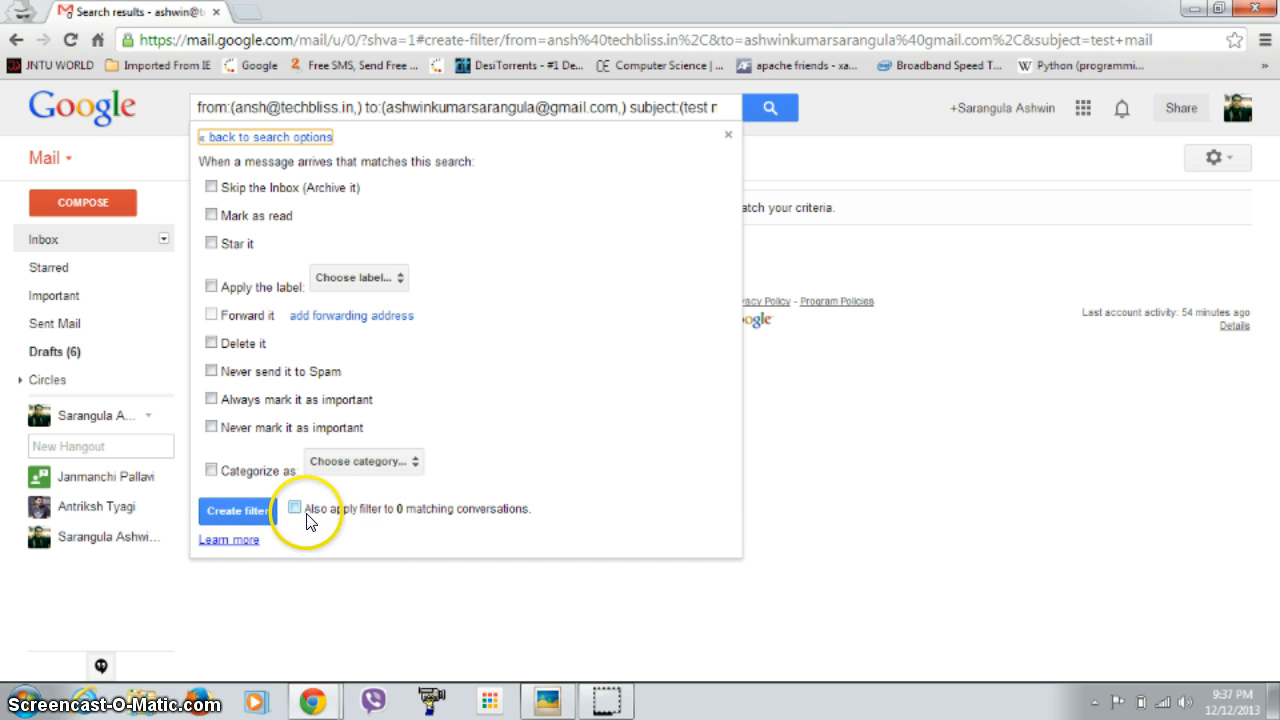
left_click_drag(541, 509, 320, 500)
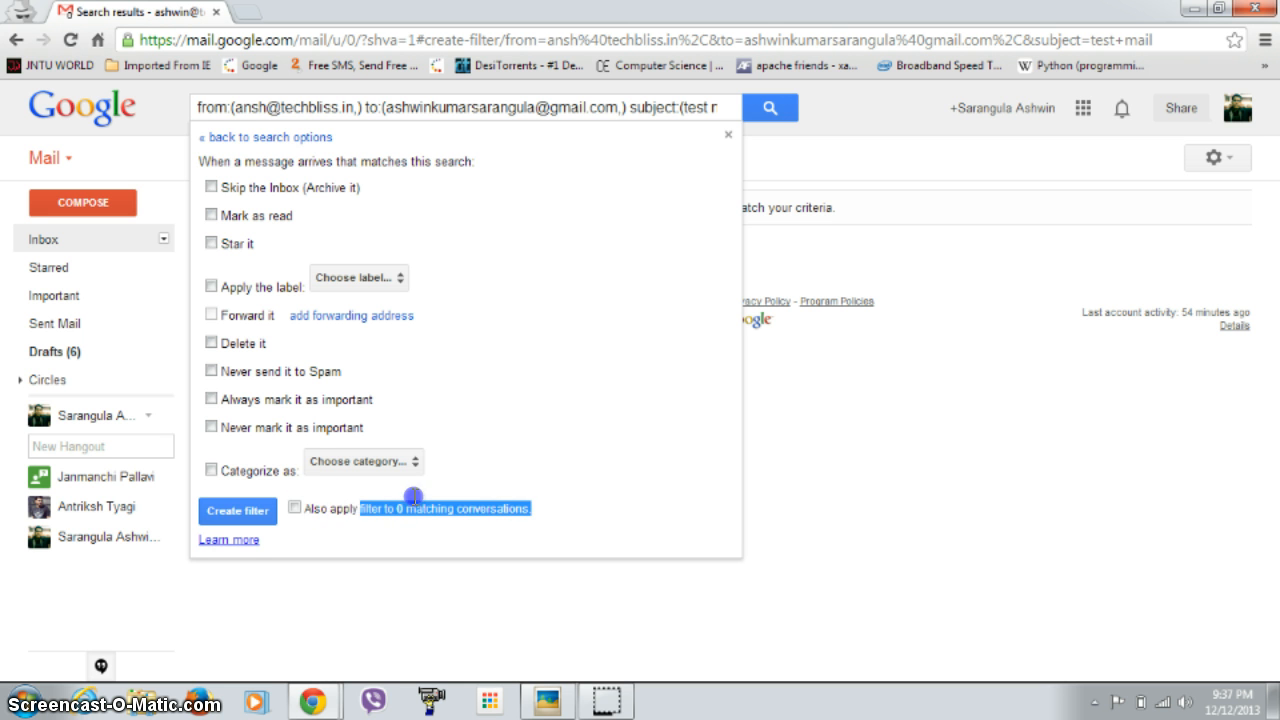
left_click(560, 501)
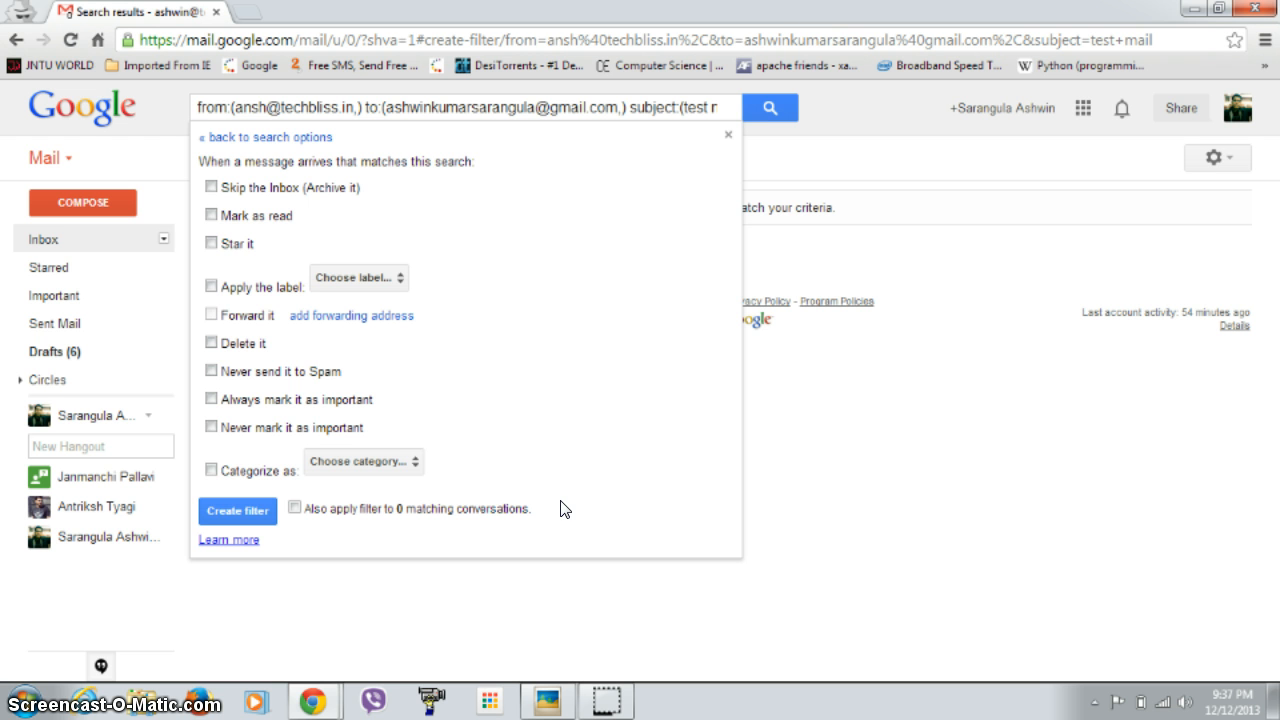
left_click(634, 107)
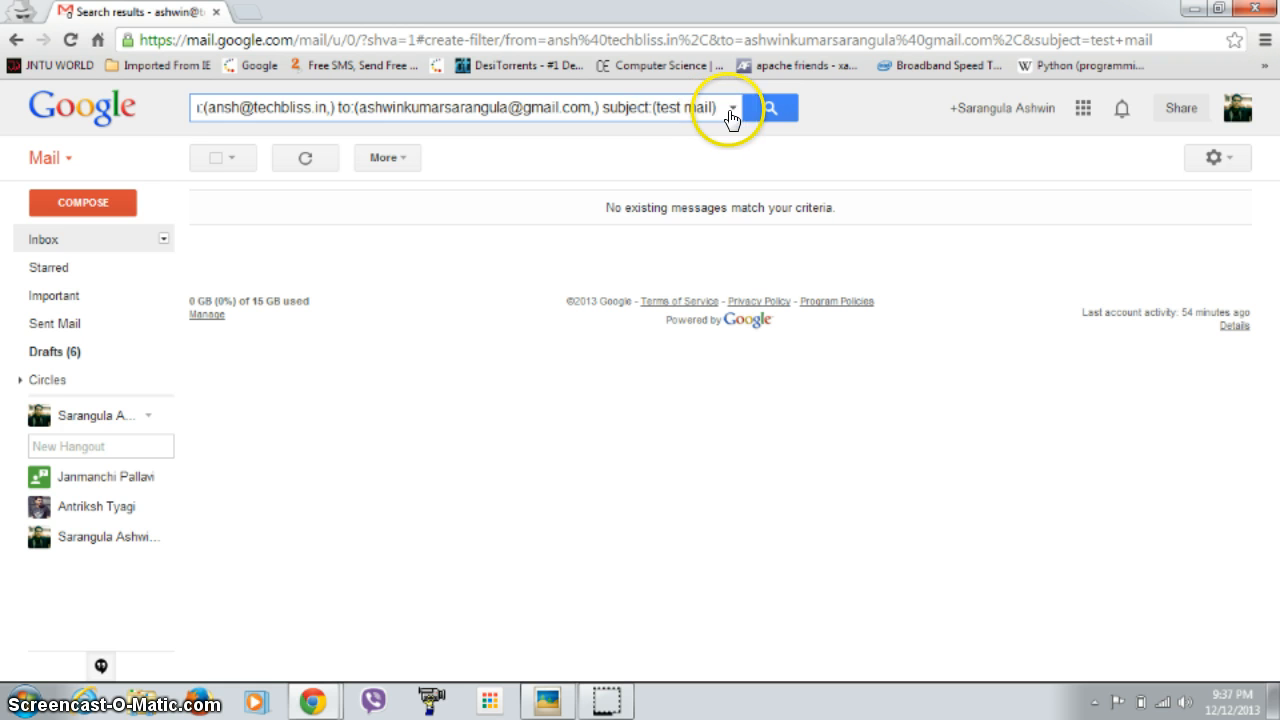
left_click(731, 110)
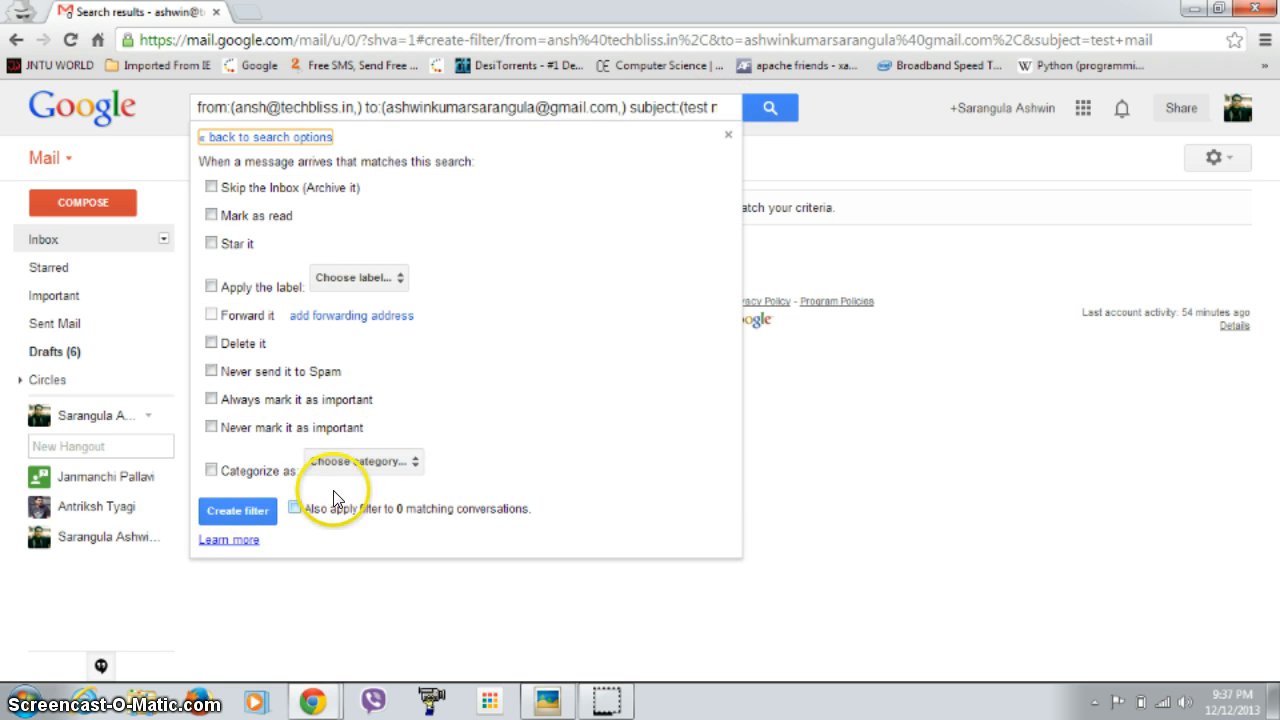
- Discard the filter draft by clearing its search query and return to the inbox
left_click(731, 140)
left_click(713, 106)
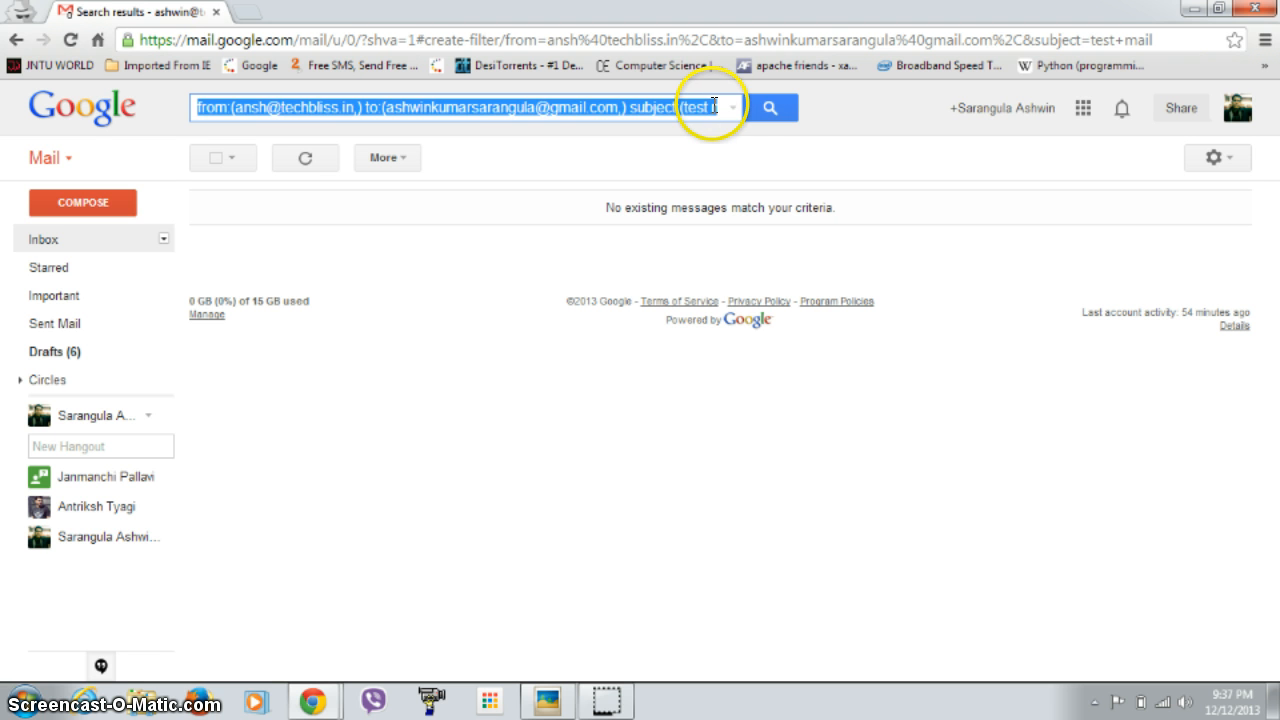
key("BackSpace")
left_click(681, 148)
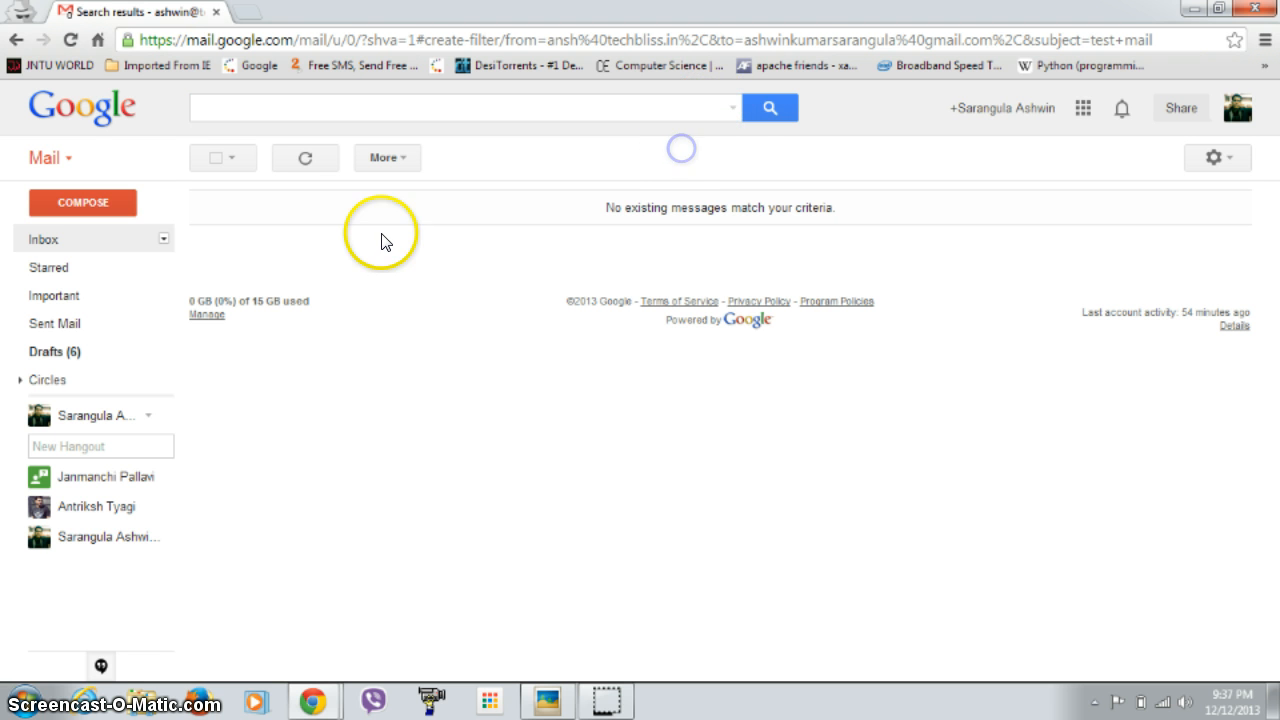
left_click(67, 243)
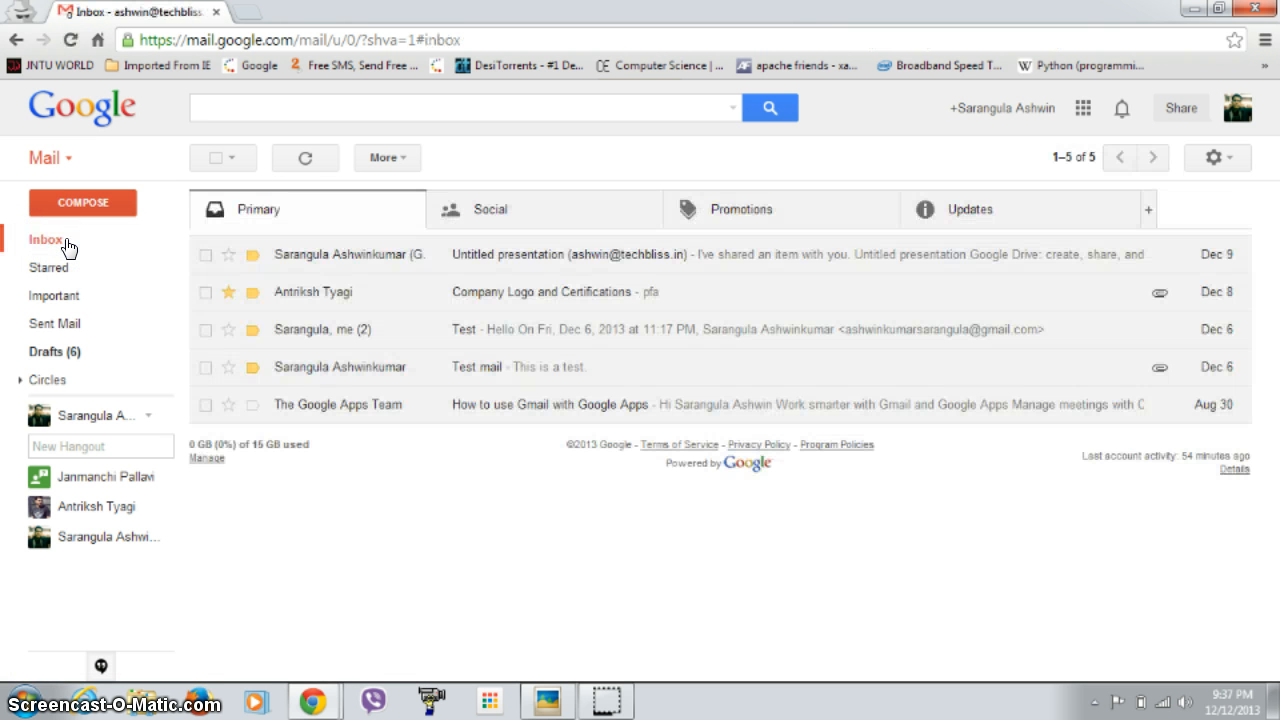
- Open the "Untitled presentation" message in the inbox and start a filter for messages like it
left_click(472, 258)
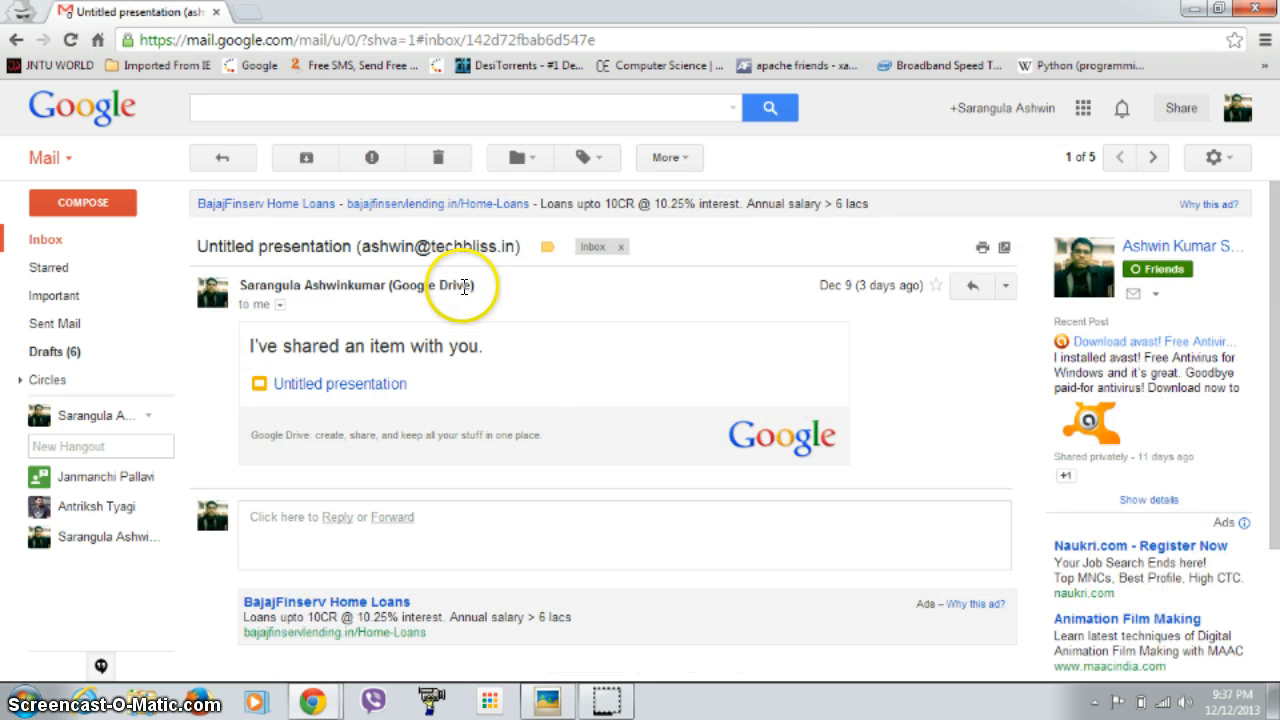
left_click(684, 160)
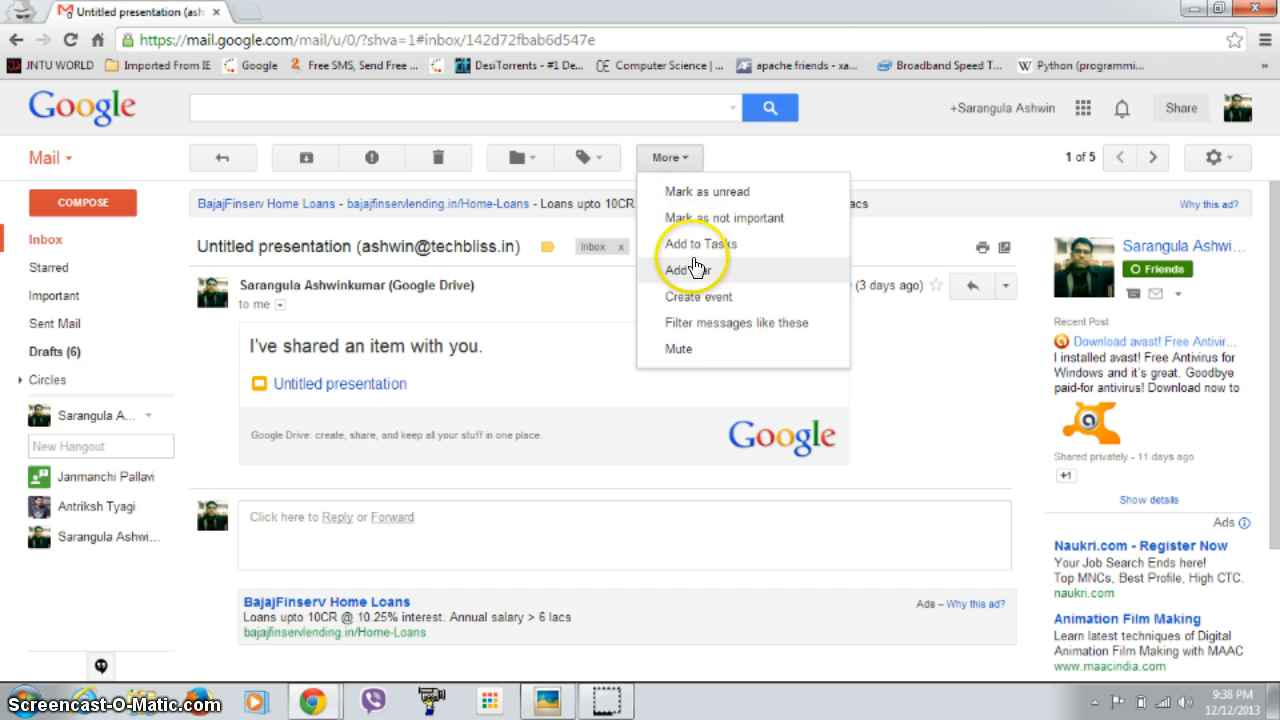
left_click(722, 333)
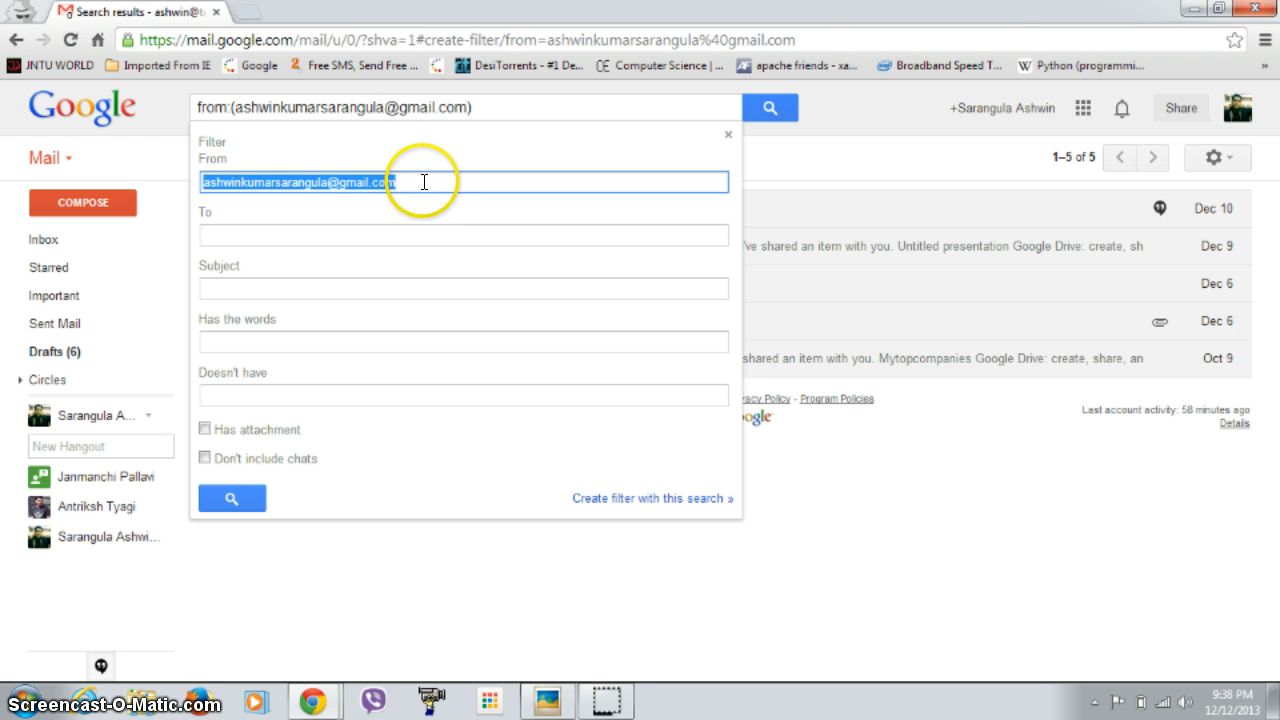
left_click(400, 154)
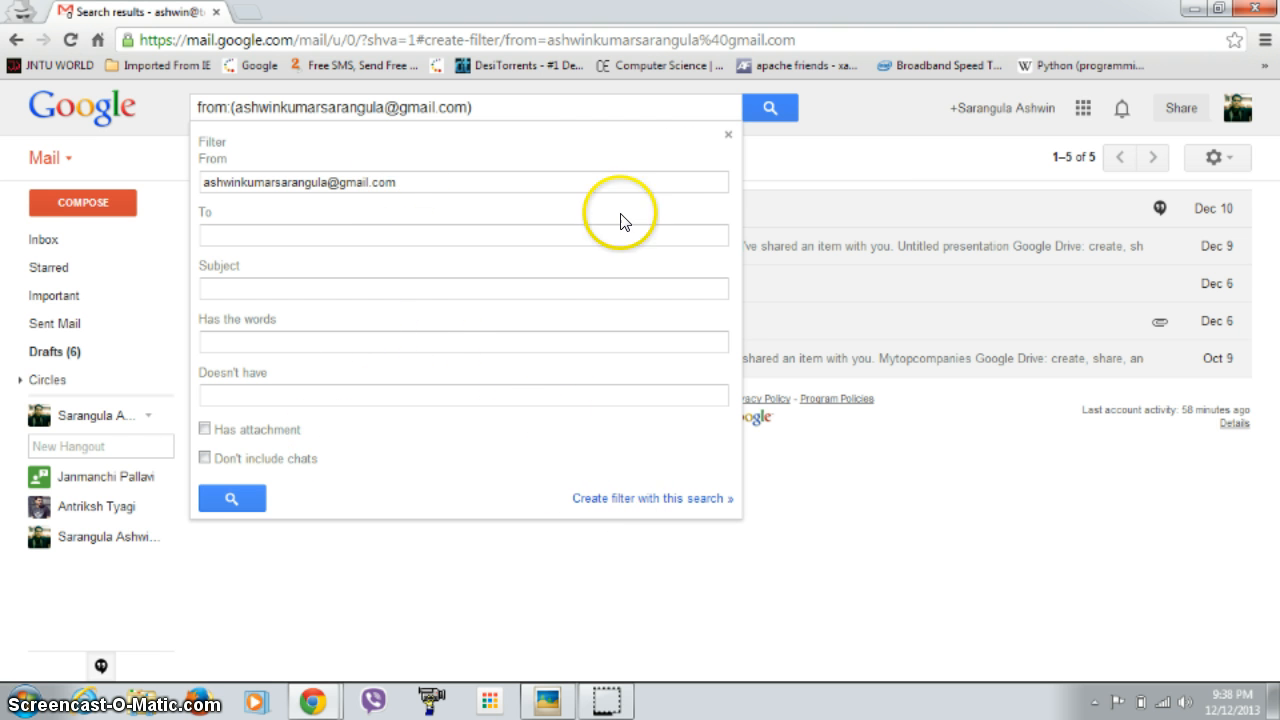
- Close the sender-based filter draft, clear its search query and return to the inbox
left_click(727, 137)
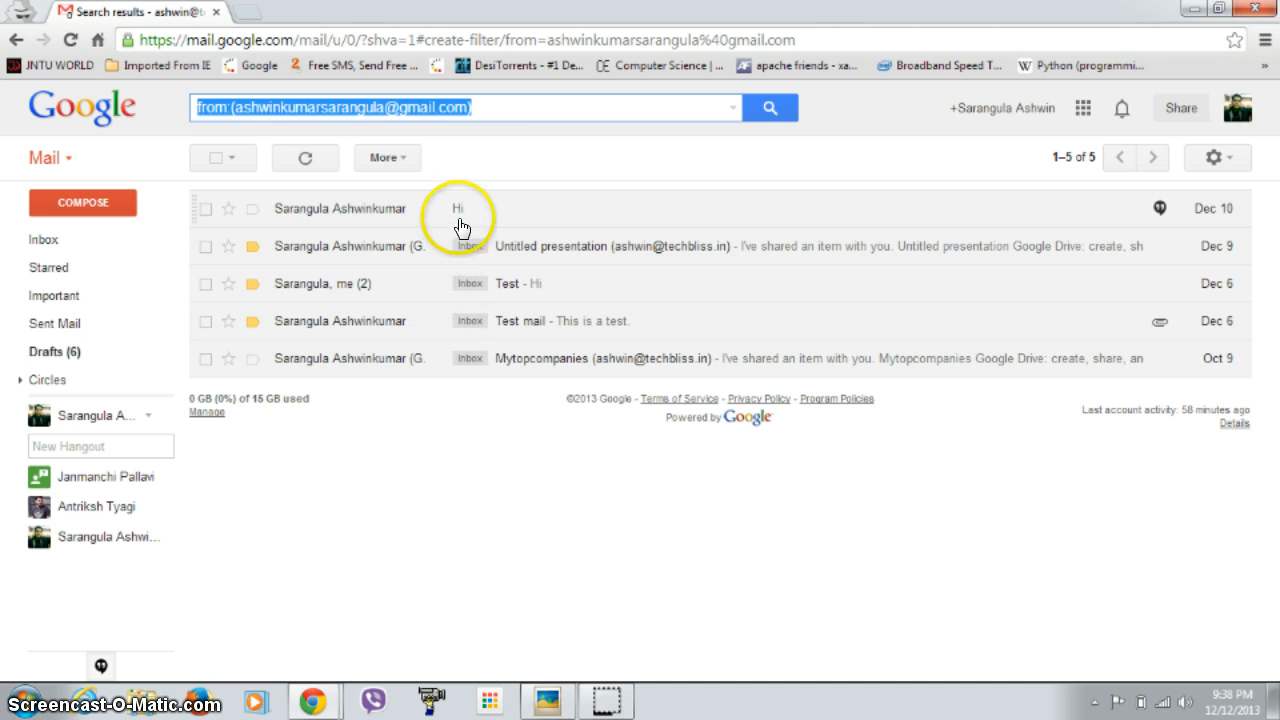
key("BackSpace")
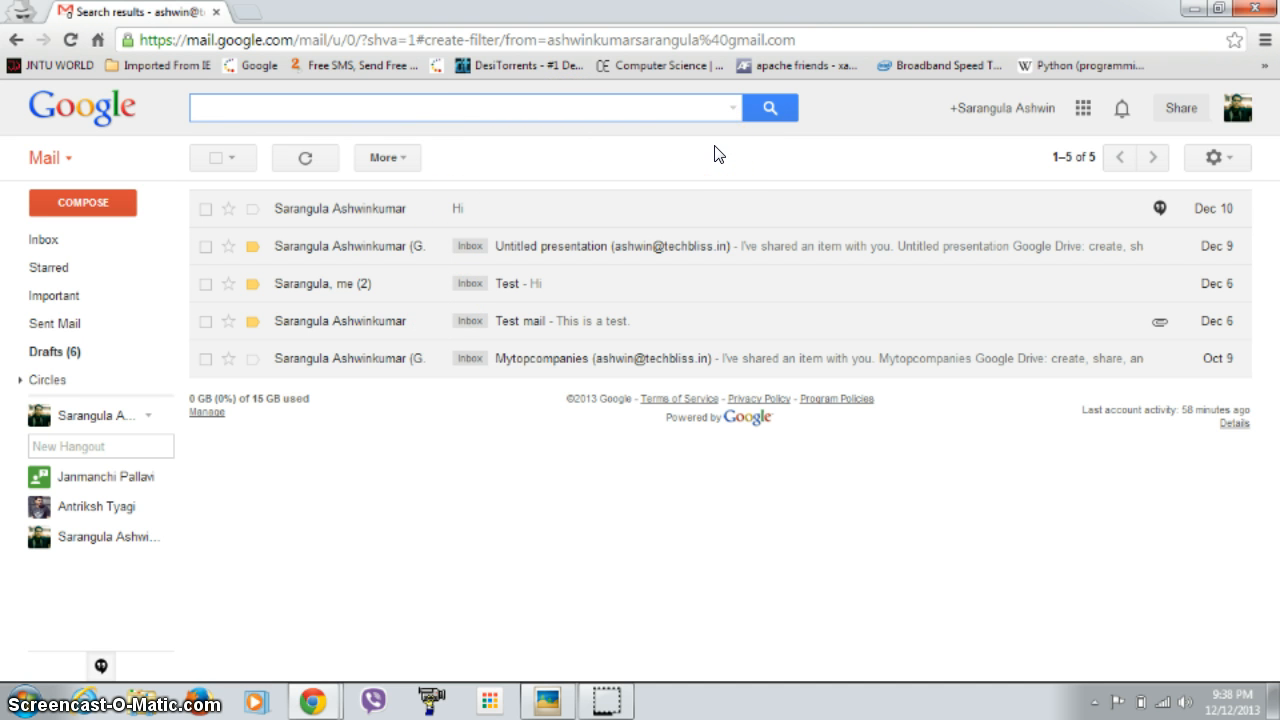
left_click(50, 240)
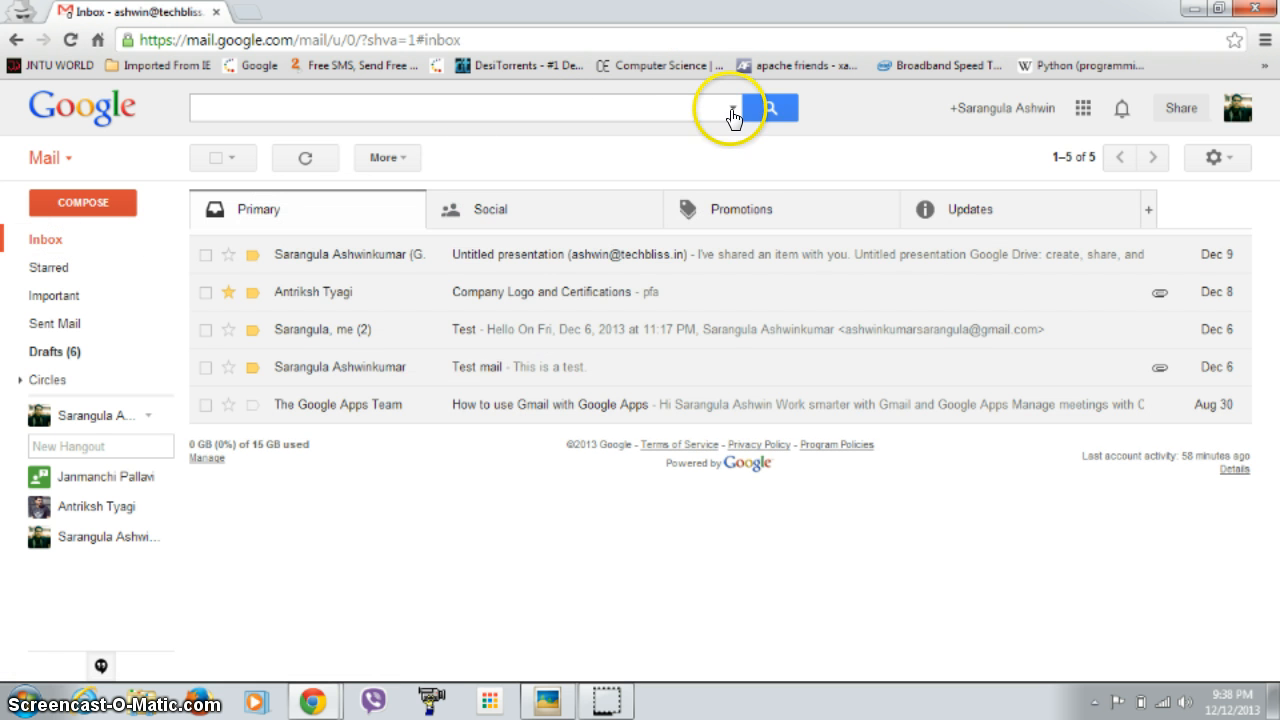
- Open the advanced mail search options from which a filter can be created
left_click(731, 110)
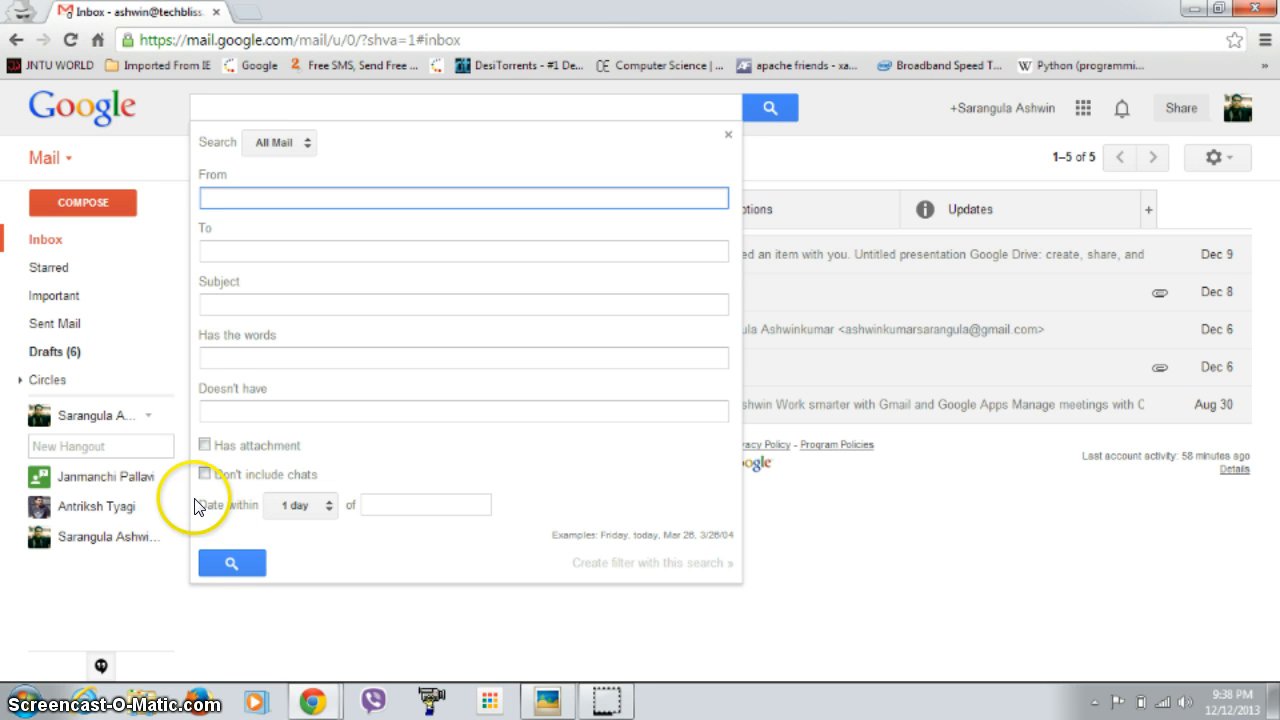
- Examine the date range choices in the advanced search options and close the search form
left_click_drag(199, 507, 245, 495)
left_click(225, 503)
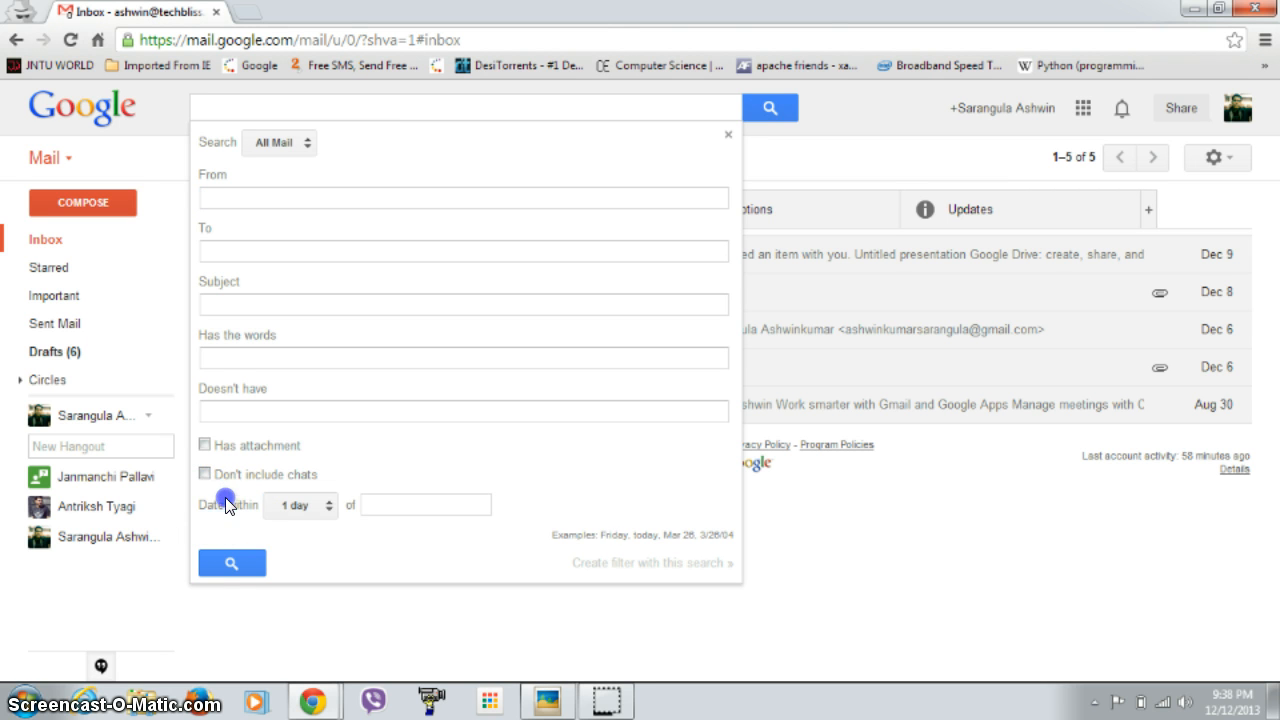
left_click(330, 507)
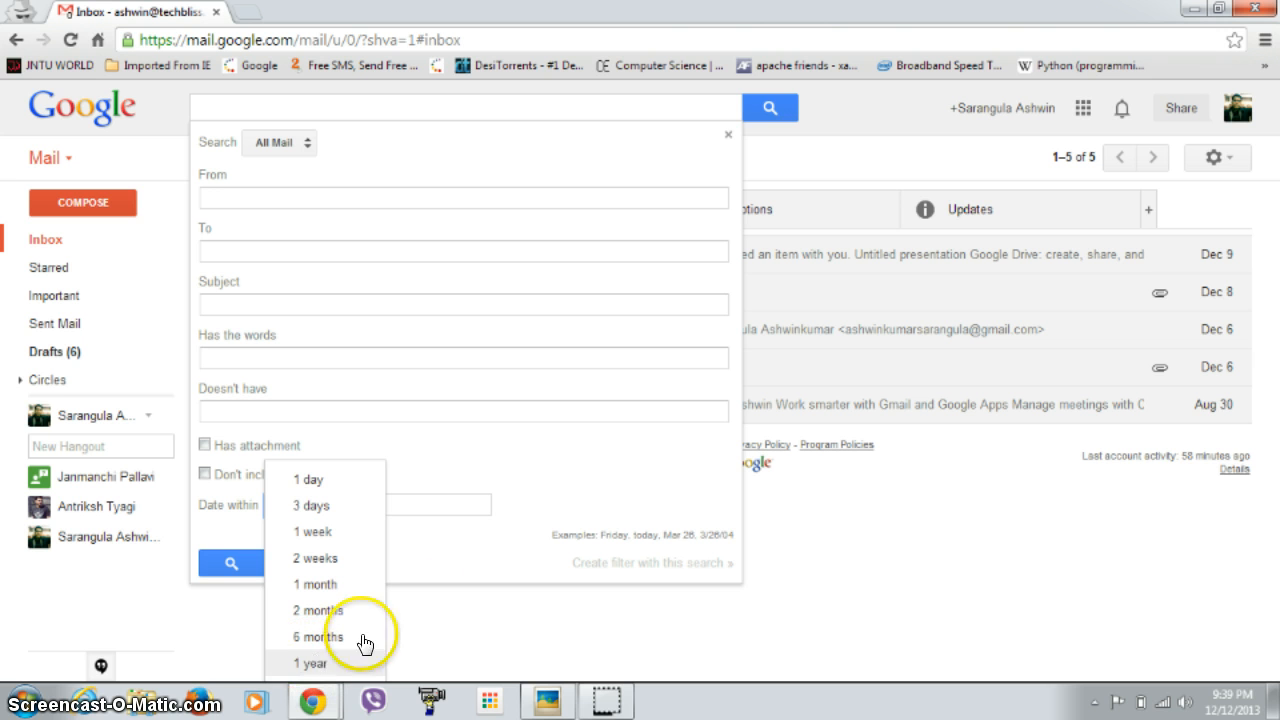
left_click(435, 594)
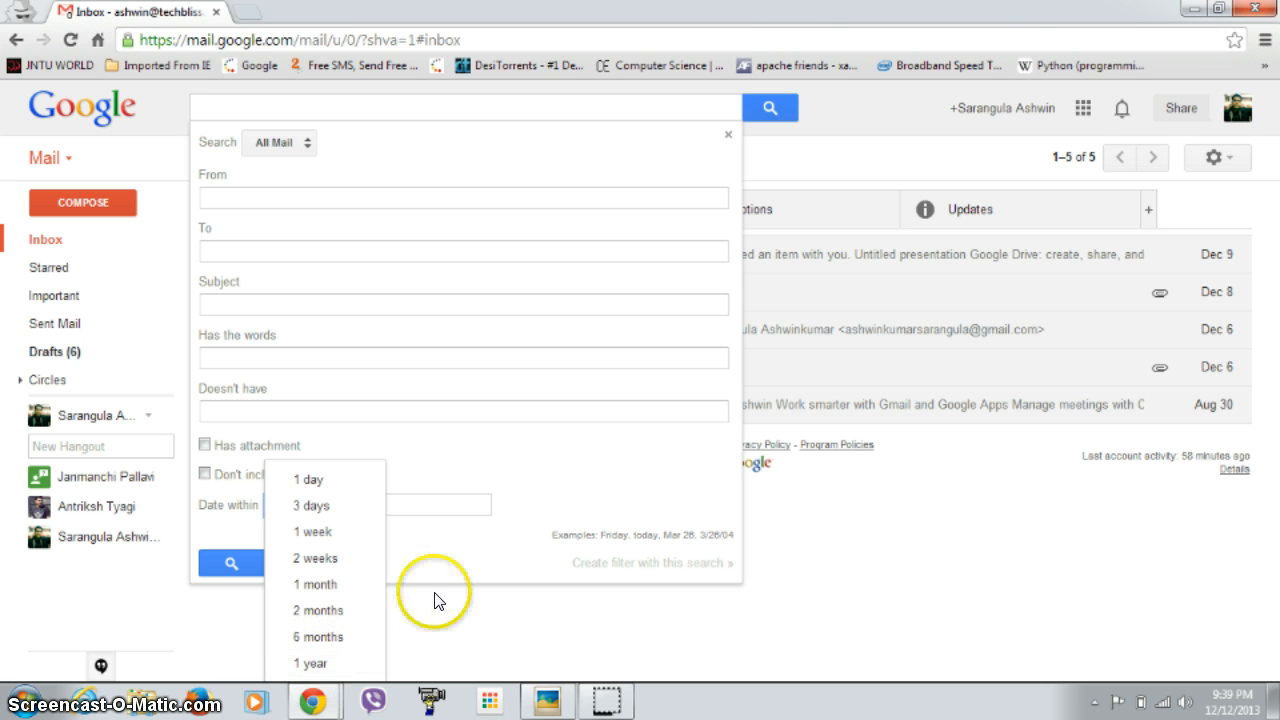
left_click(676, 353)
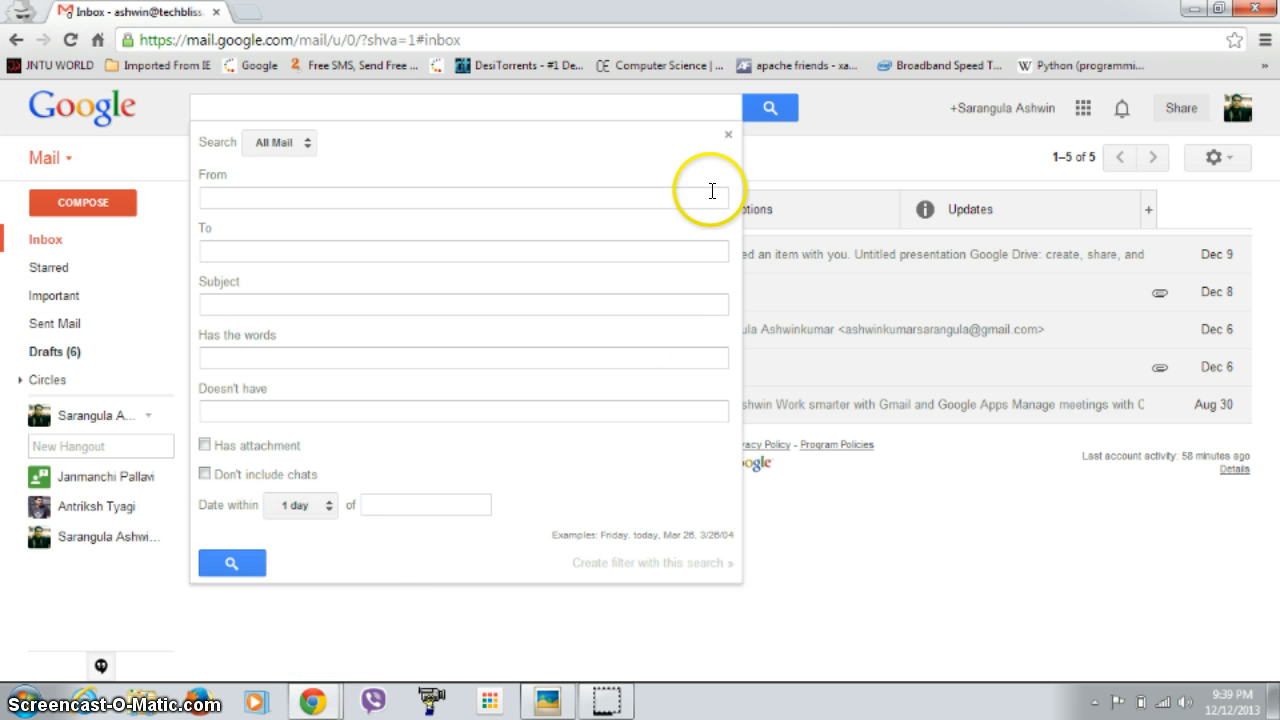
left_click(726, 135)
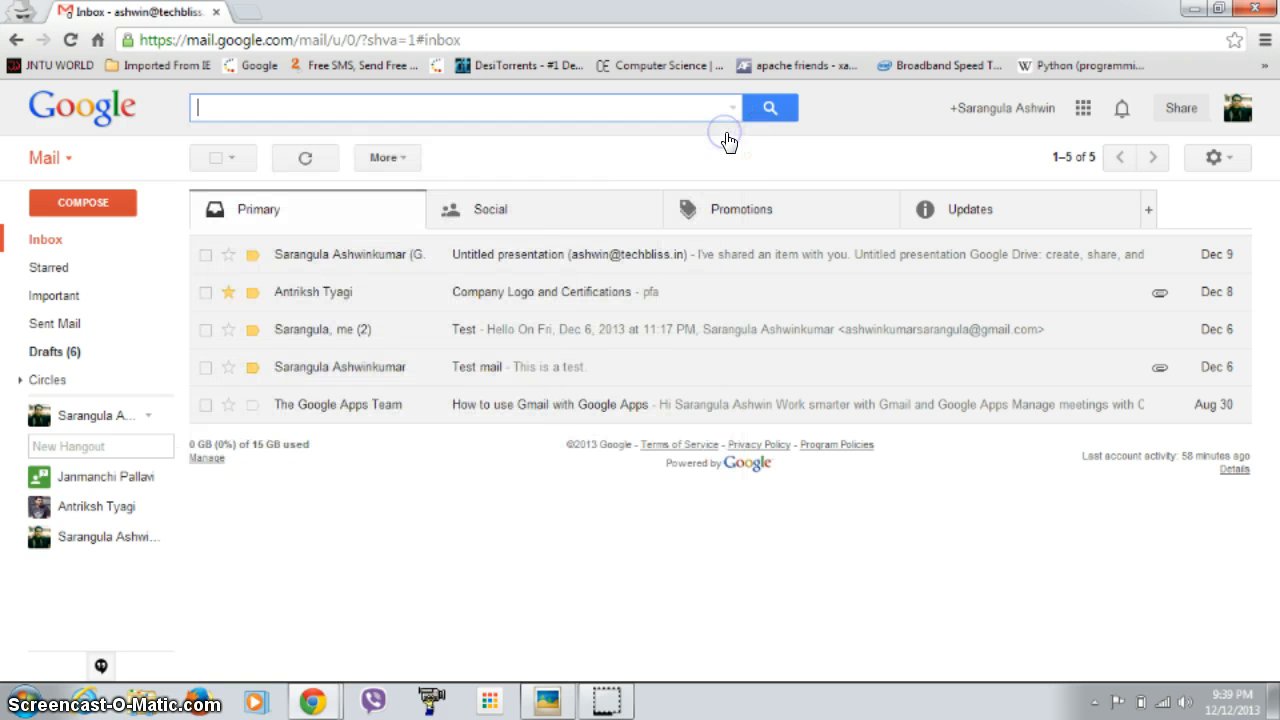
left_click(687, 158)
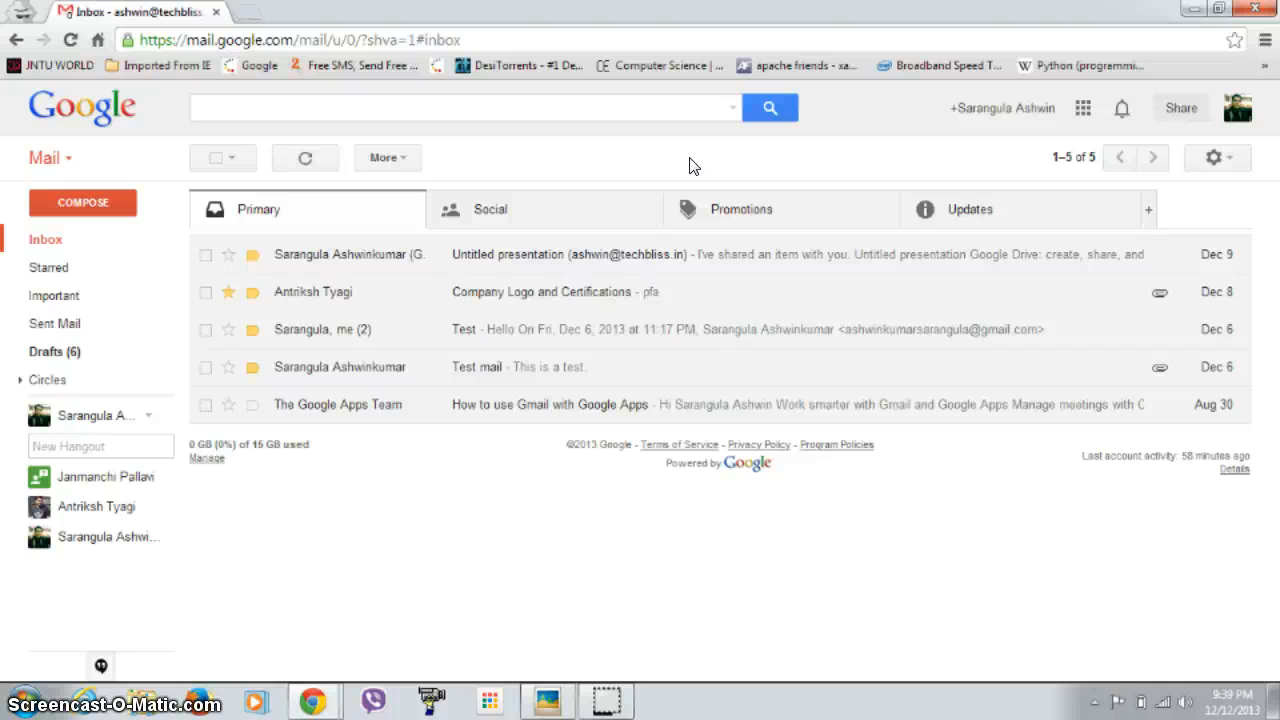
- Open the Forwarding and POP/IMAP section of the mail settings
left_click(1225, 157)
left_click(1140, 347)
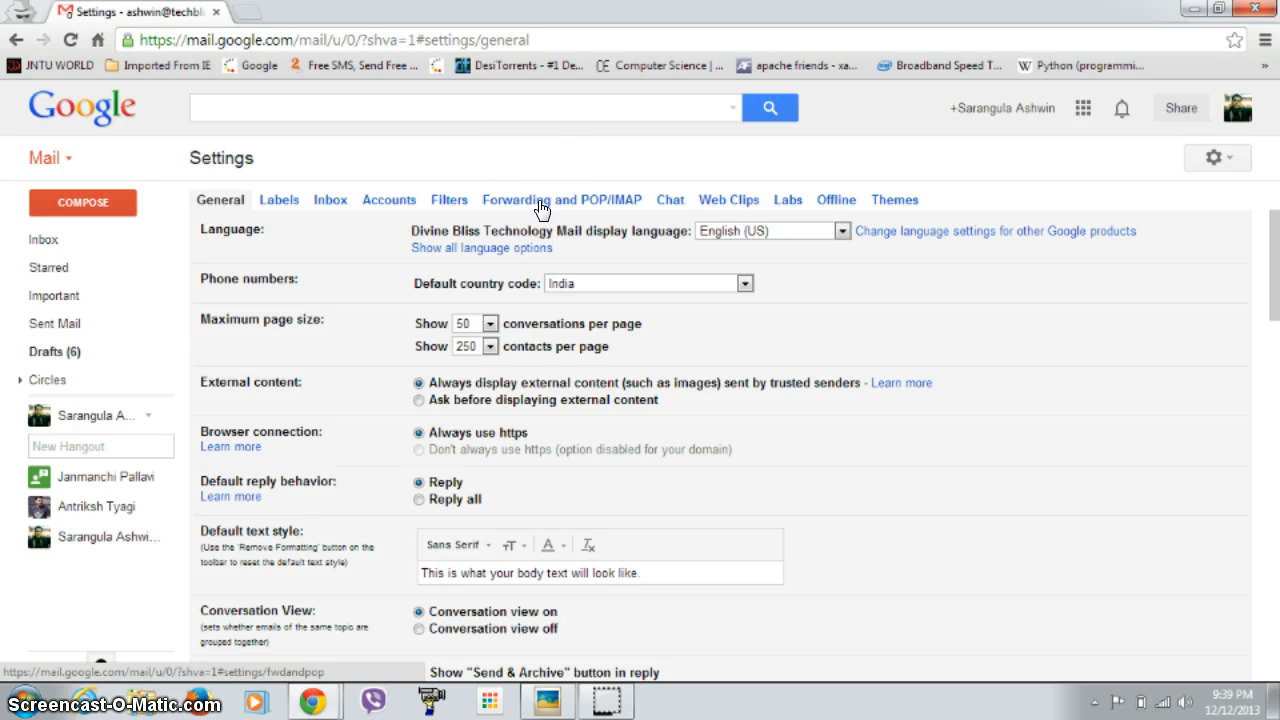
left_click(541, 208)
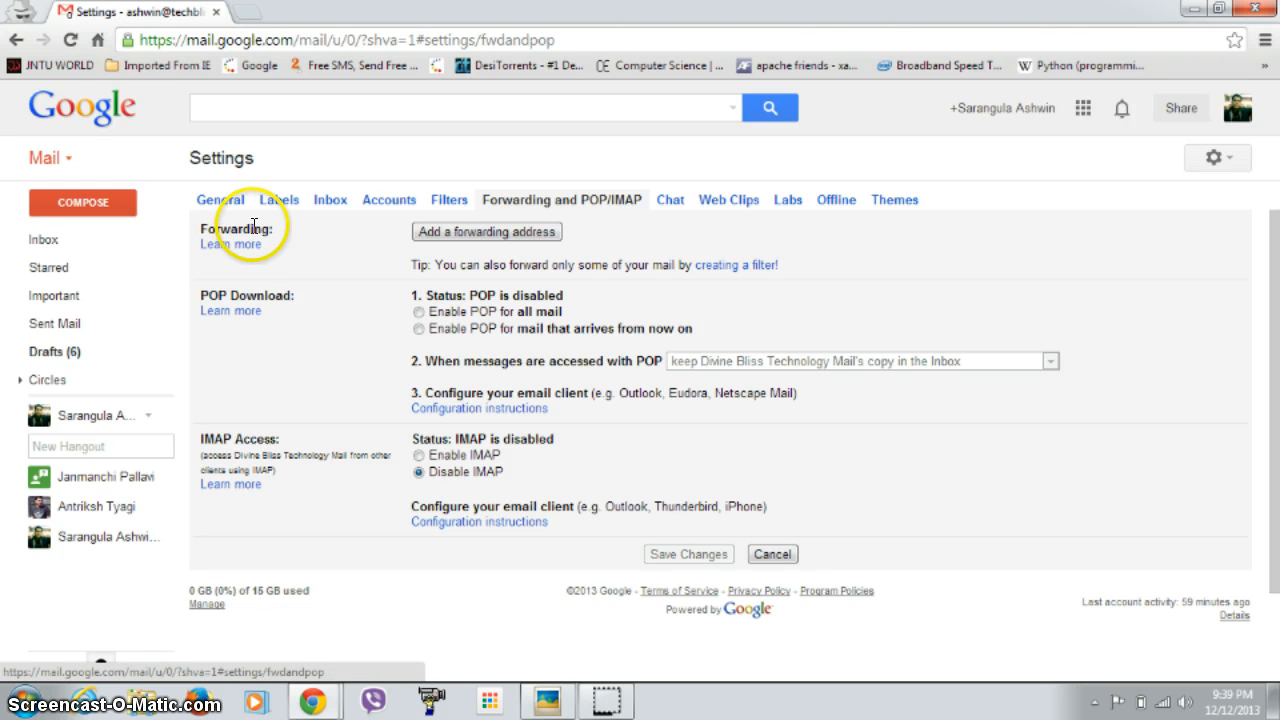
- Add a forwarding address by entering the recipient's Gmail address and confirming that mail may be forwarded to it
left_click(466, 232)
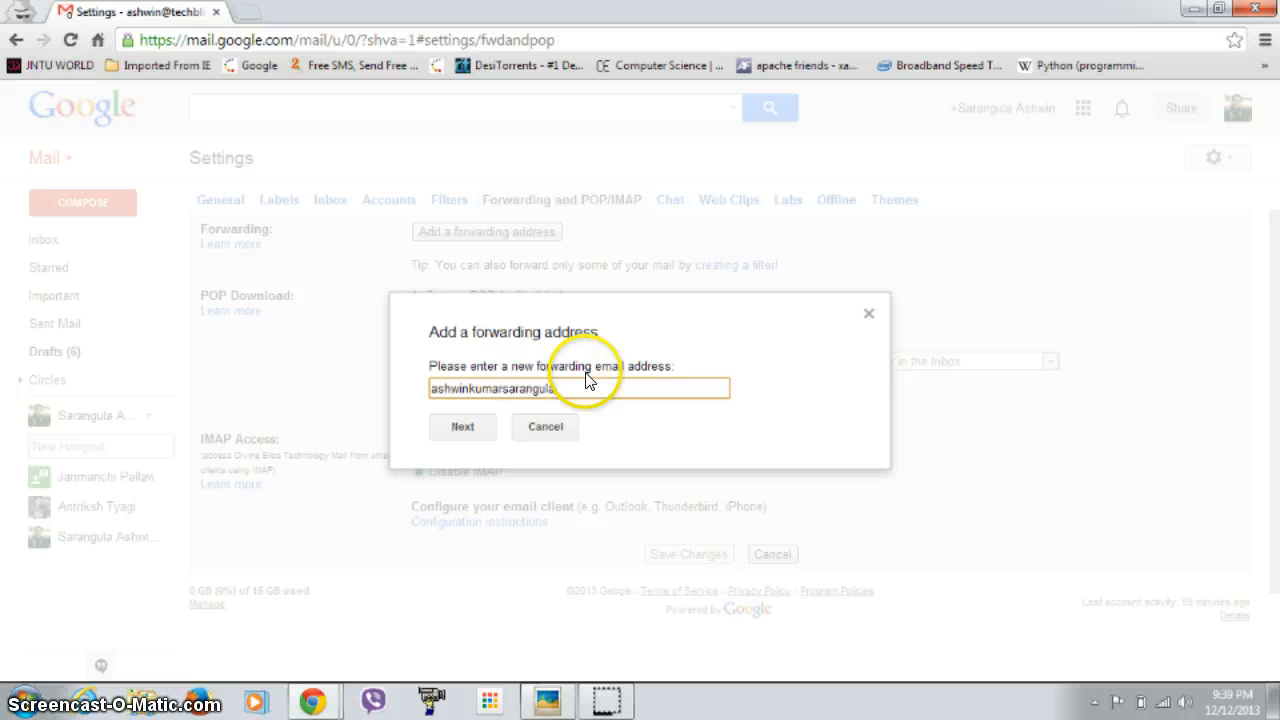
type("@g")
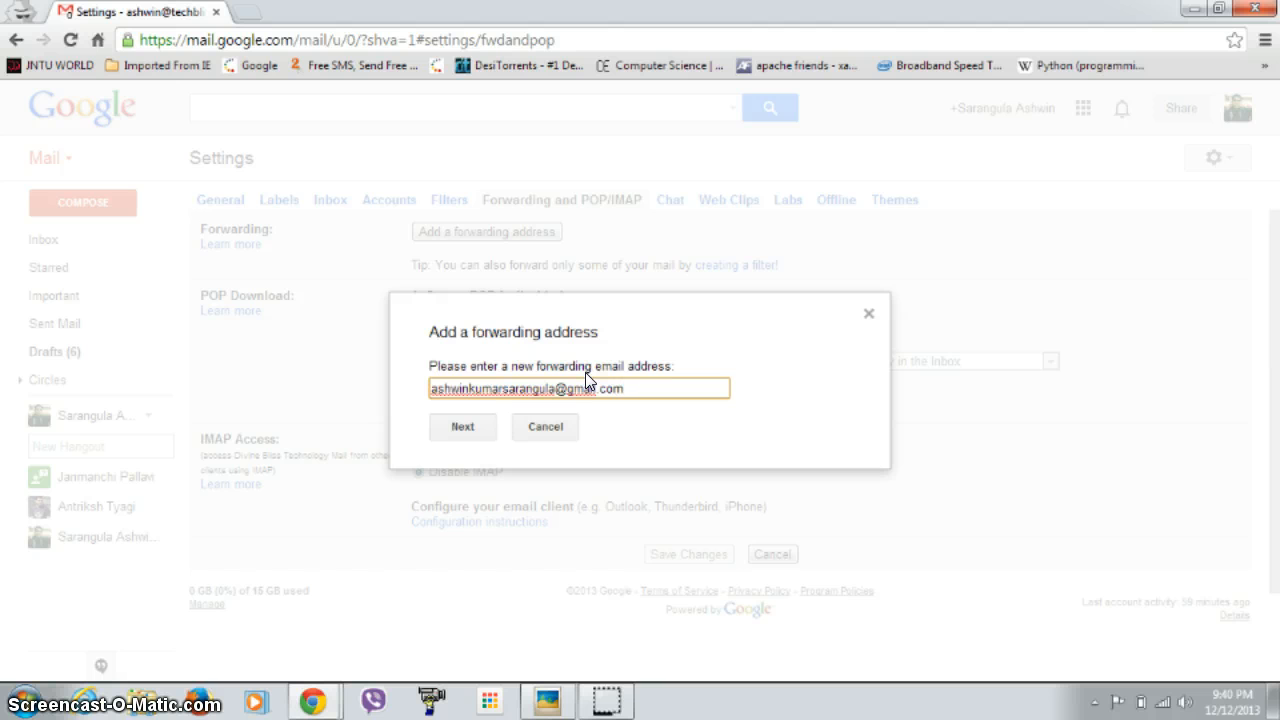
type("mail.com")
left_click(460, 424)
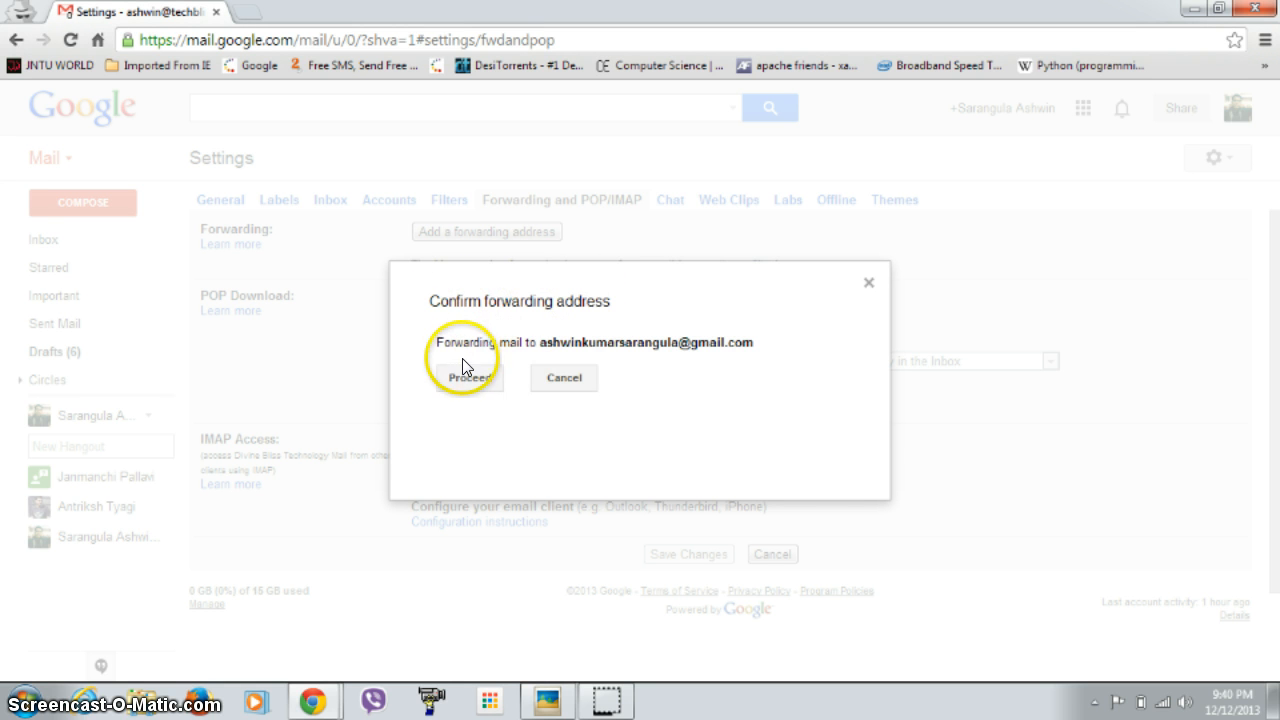
left_click(467, 378)
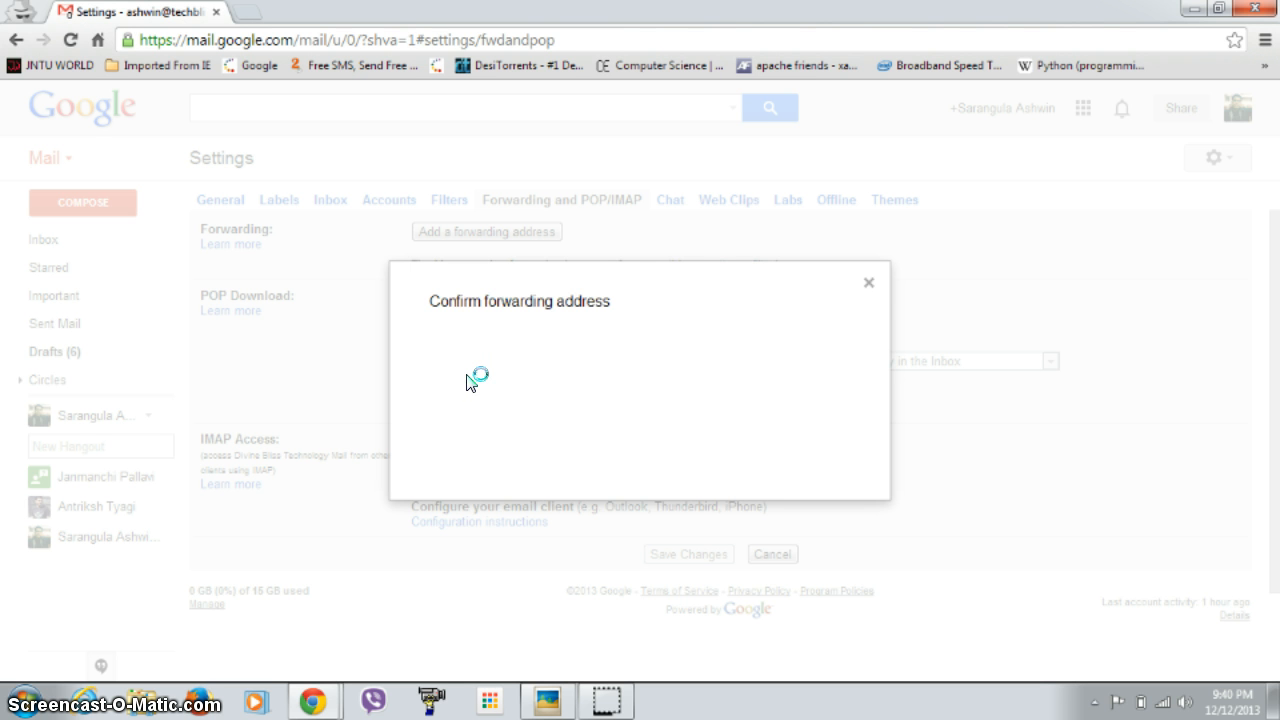
left_click(463, 412)
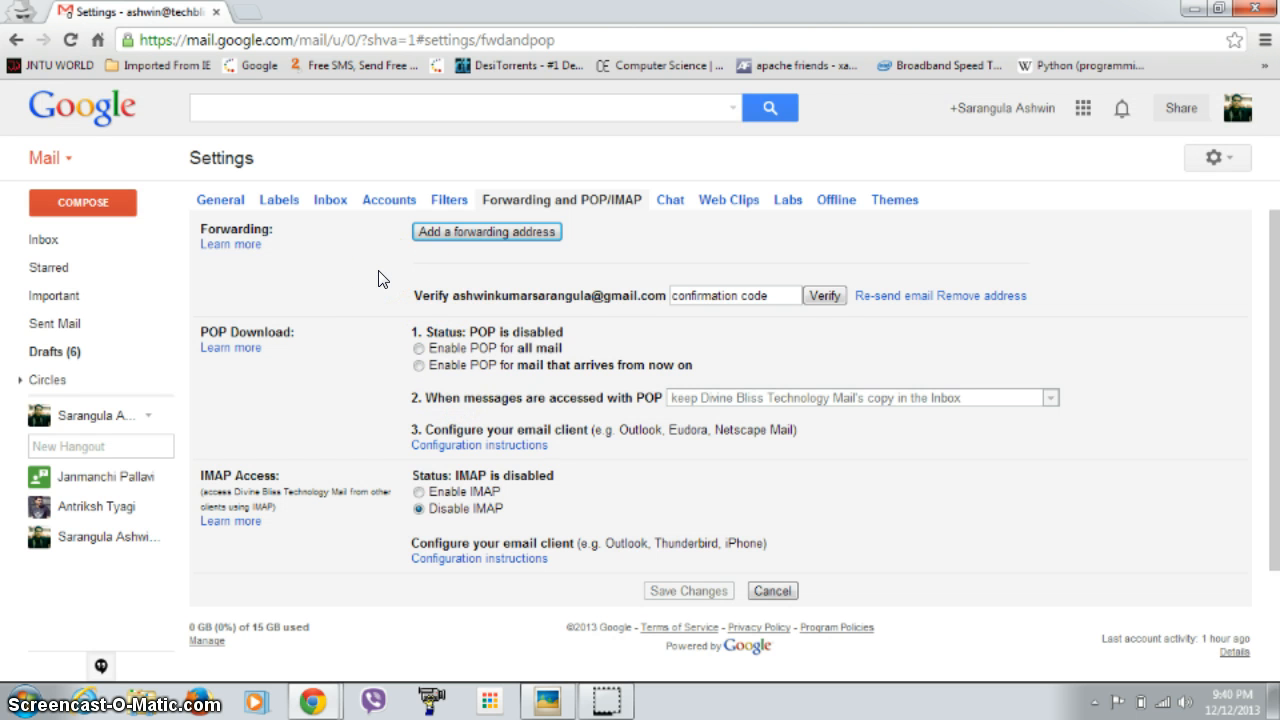
- Remove the unverified forwarding address and confirm its removal
left_click(770, 294)
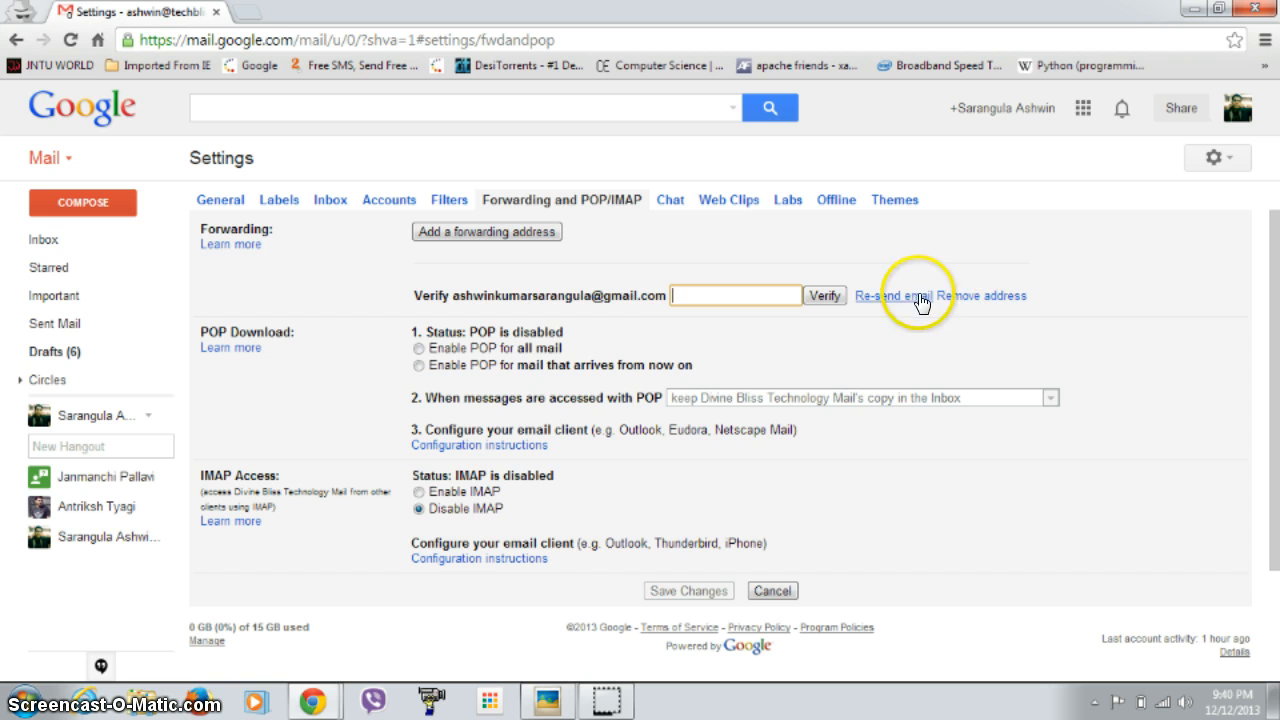
left_click(990, 297)
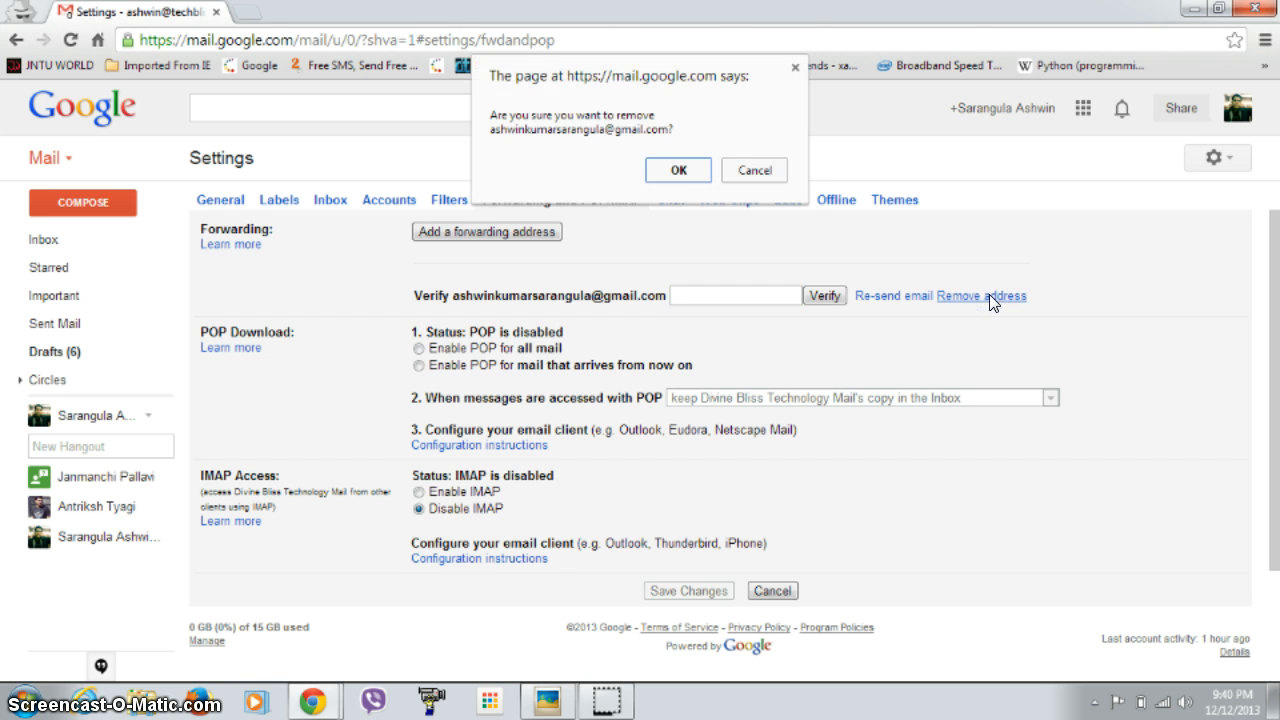
left_click(678, 172)
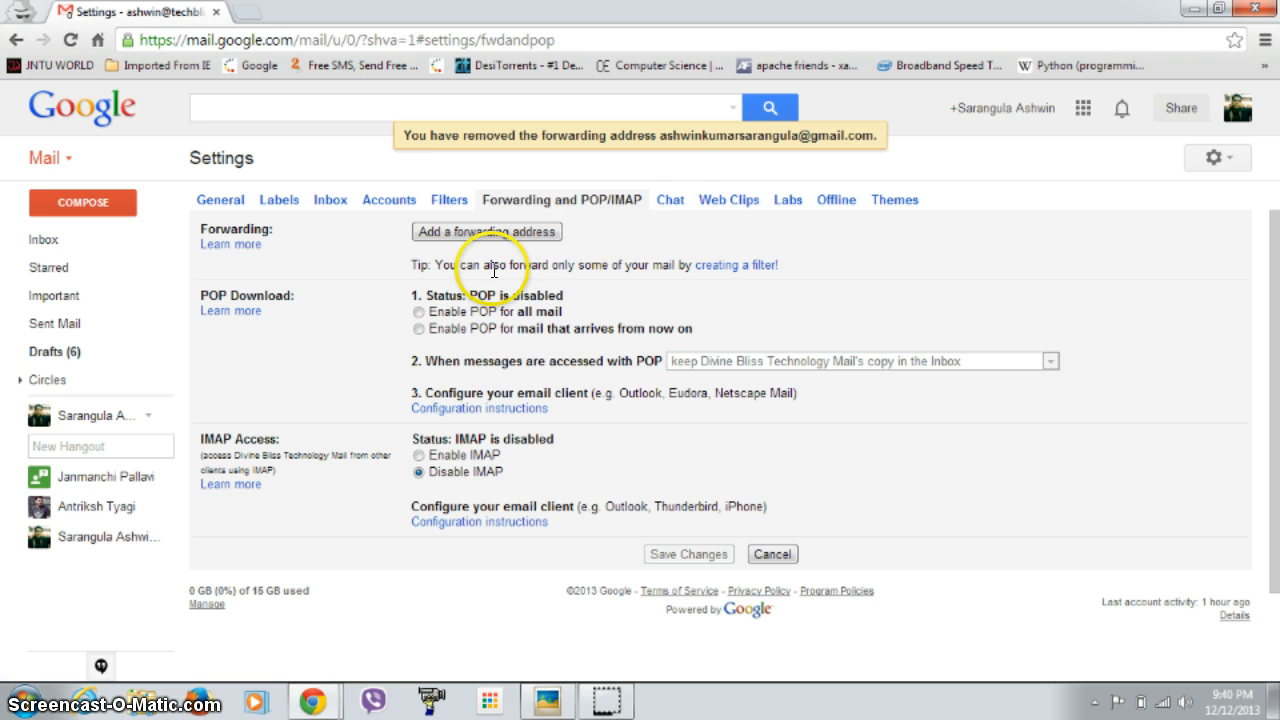
- Start a filter from the forwarding settings for mail from the suggested Gmail contact and continue to its actions
left_click(728, 266)
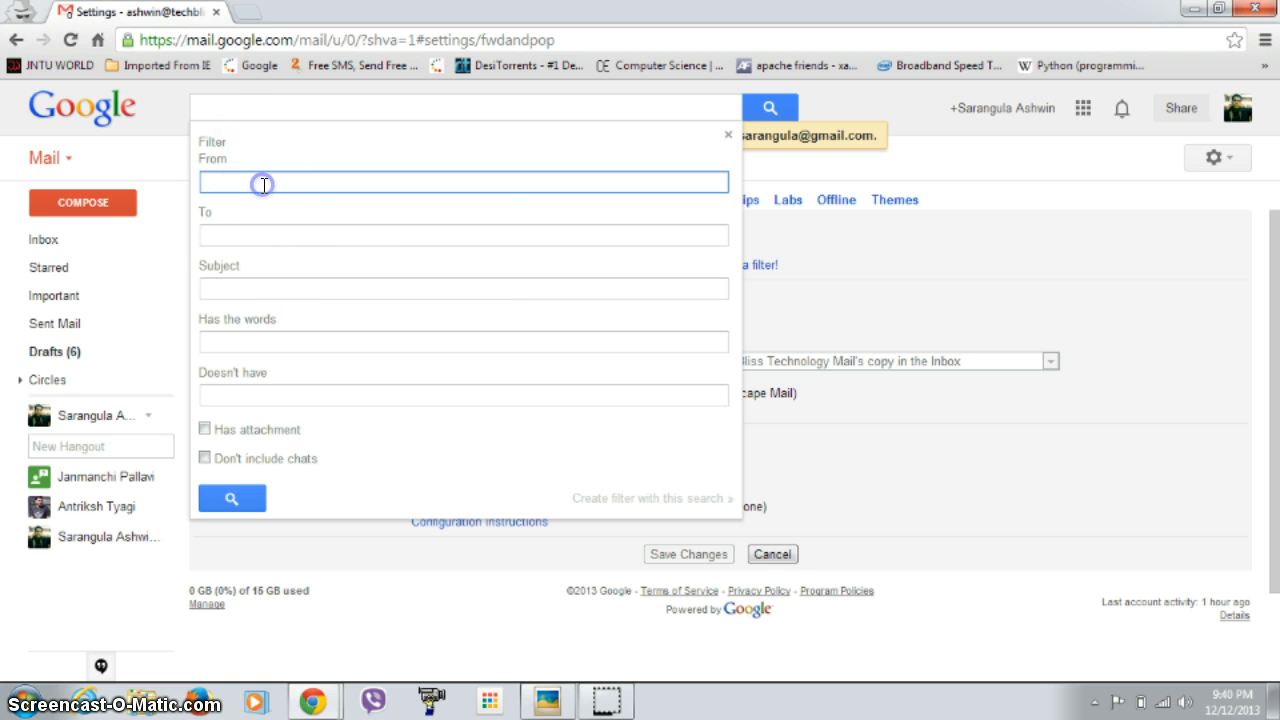
type("ash")
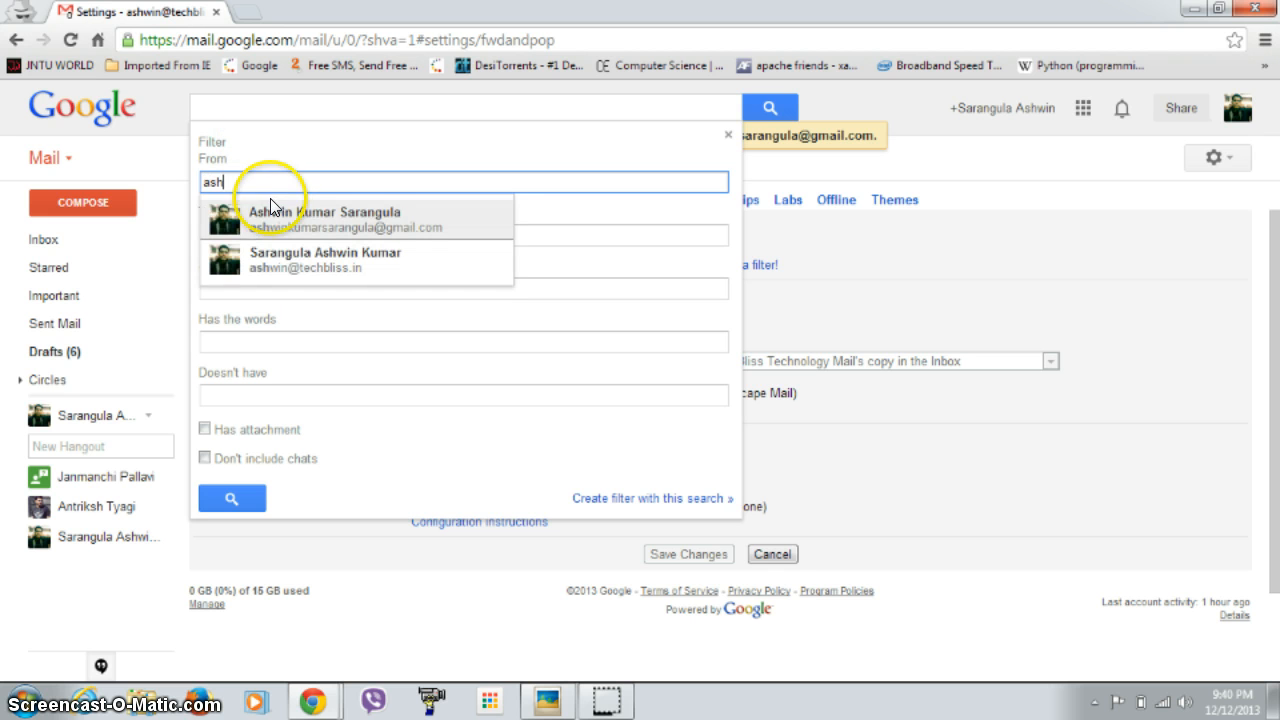
left_click(280, 212)
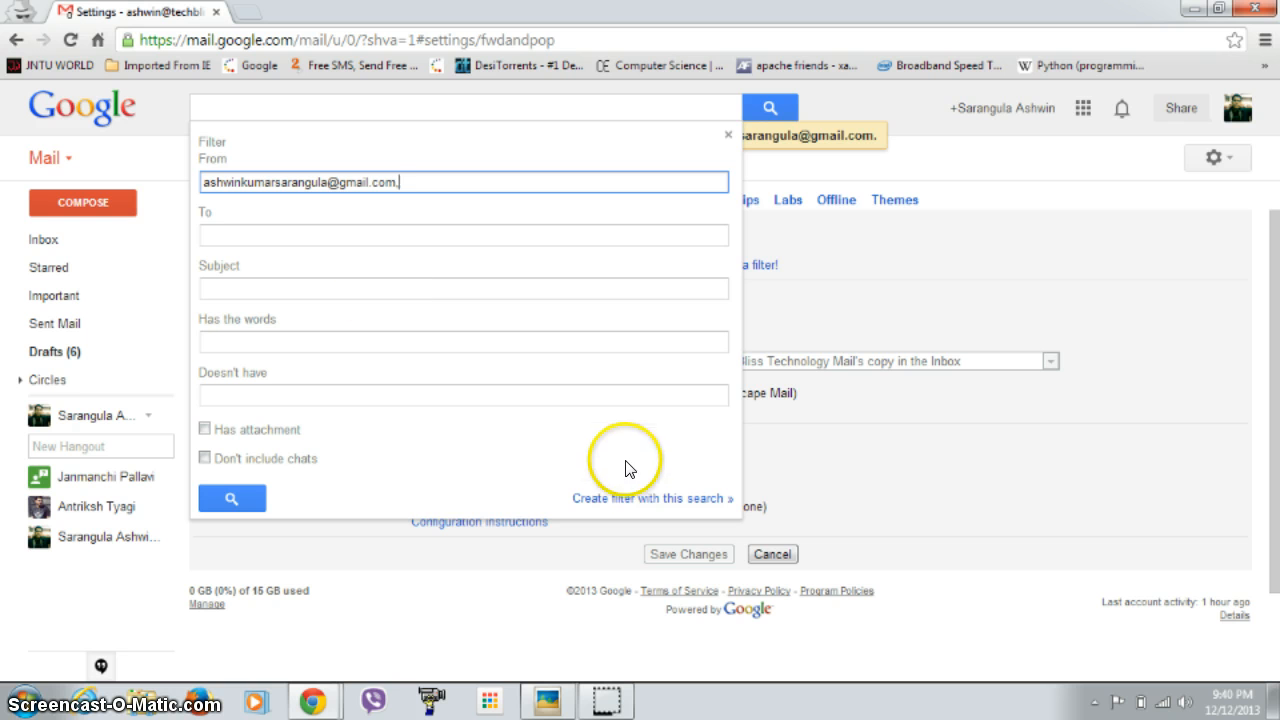
left_click(619, 502)
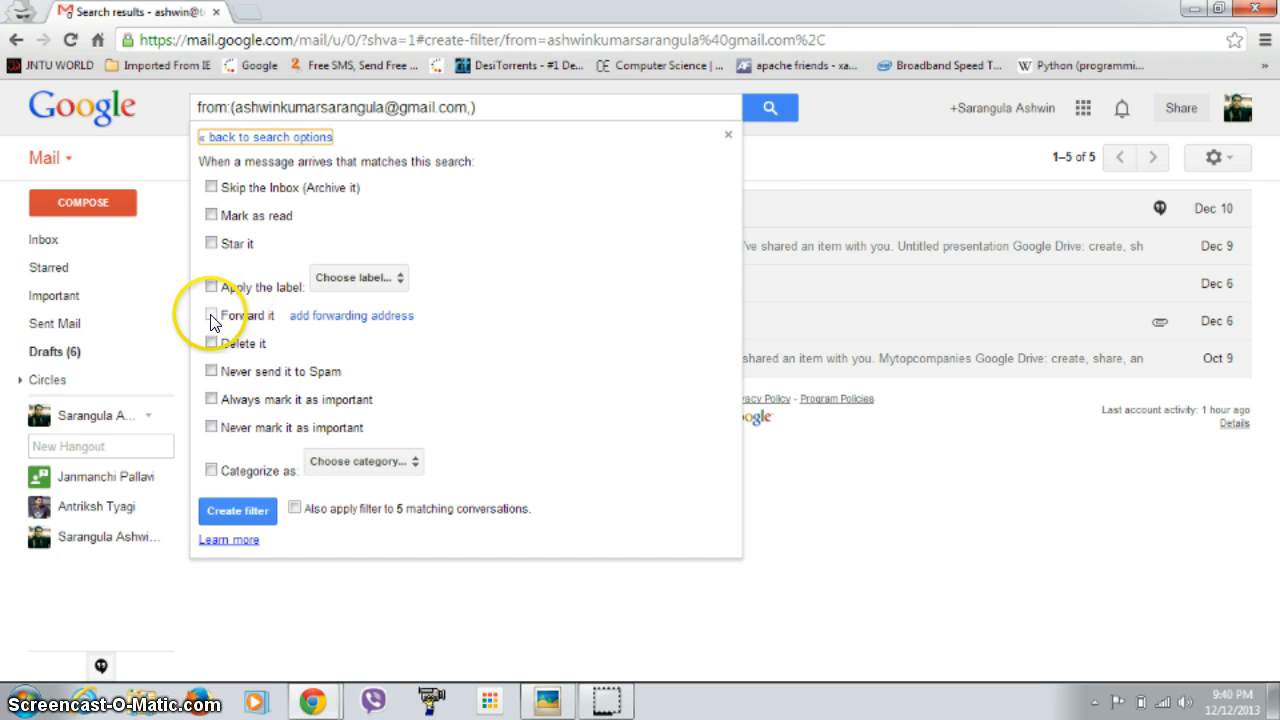
- Try to enable forwarding in the filter, go to its add forwarding address option and return to the inbox
left_click(211, 318)
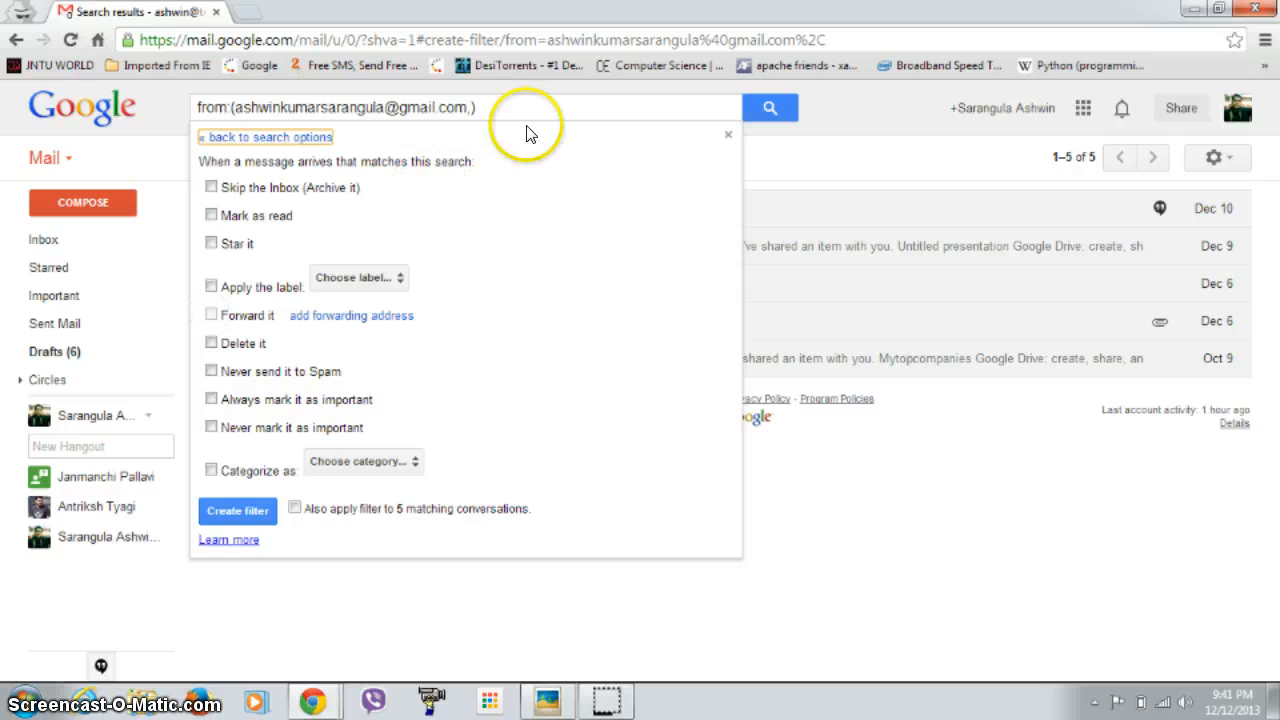
left_click(544, 107)
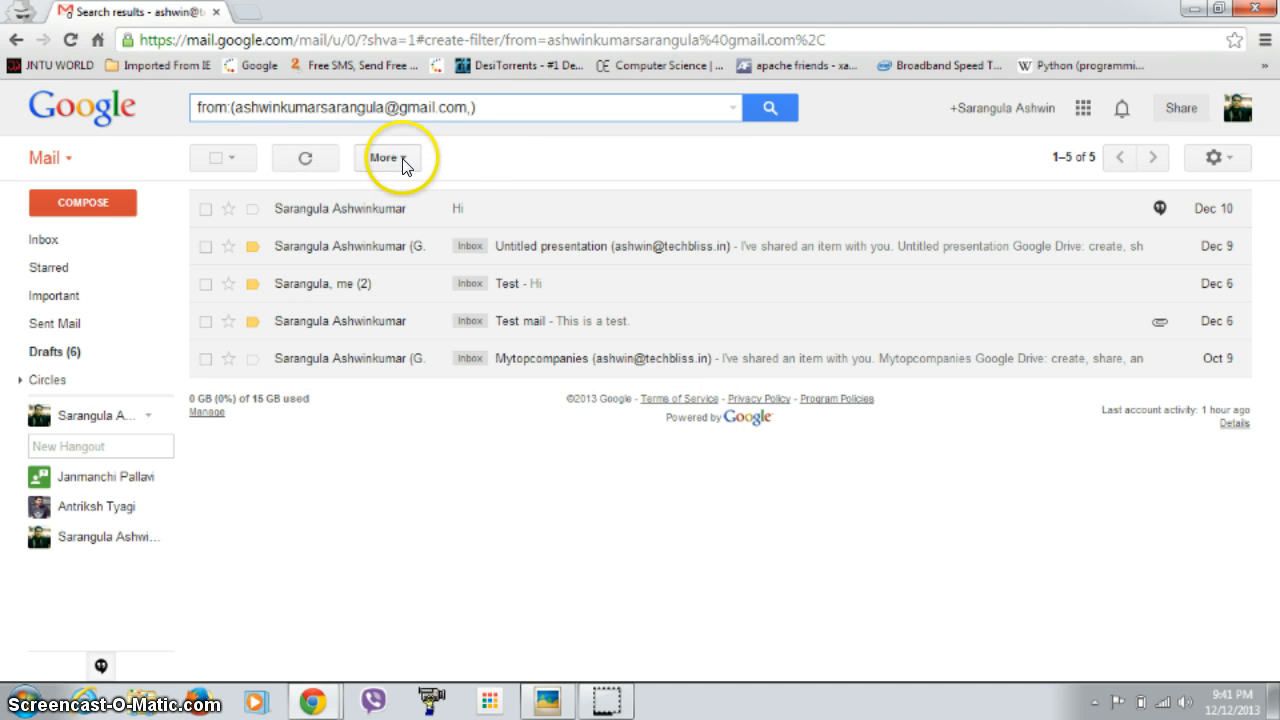
left_click(732, 108)
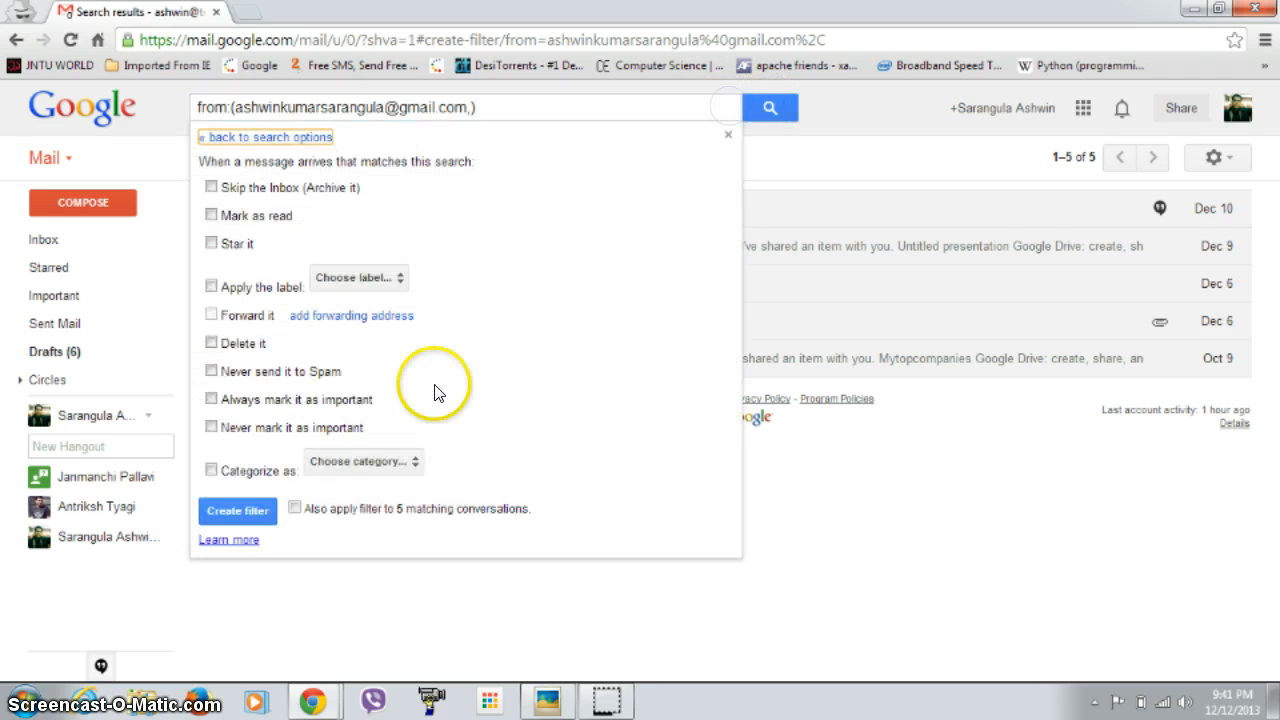
left_click(338, 318)
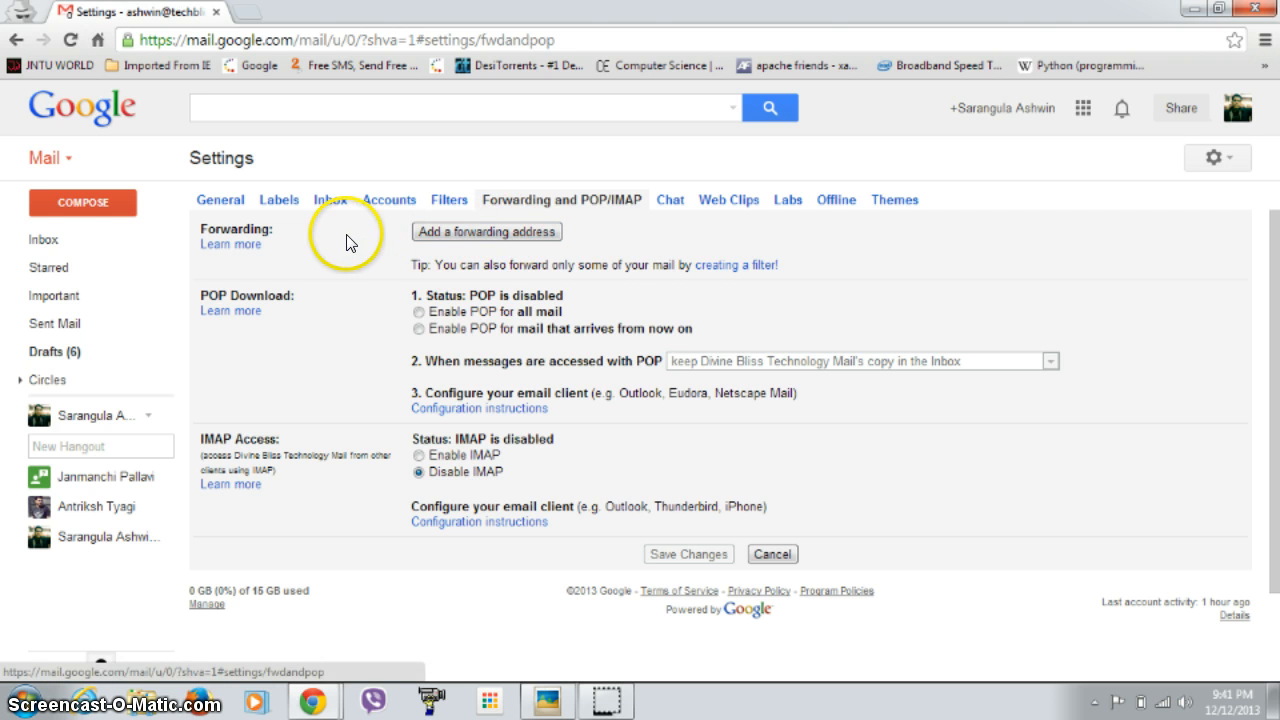
left_click(77, 241)
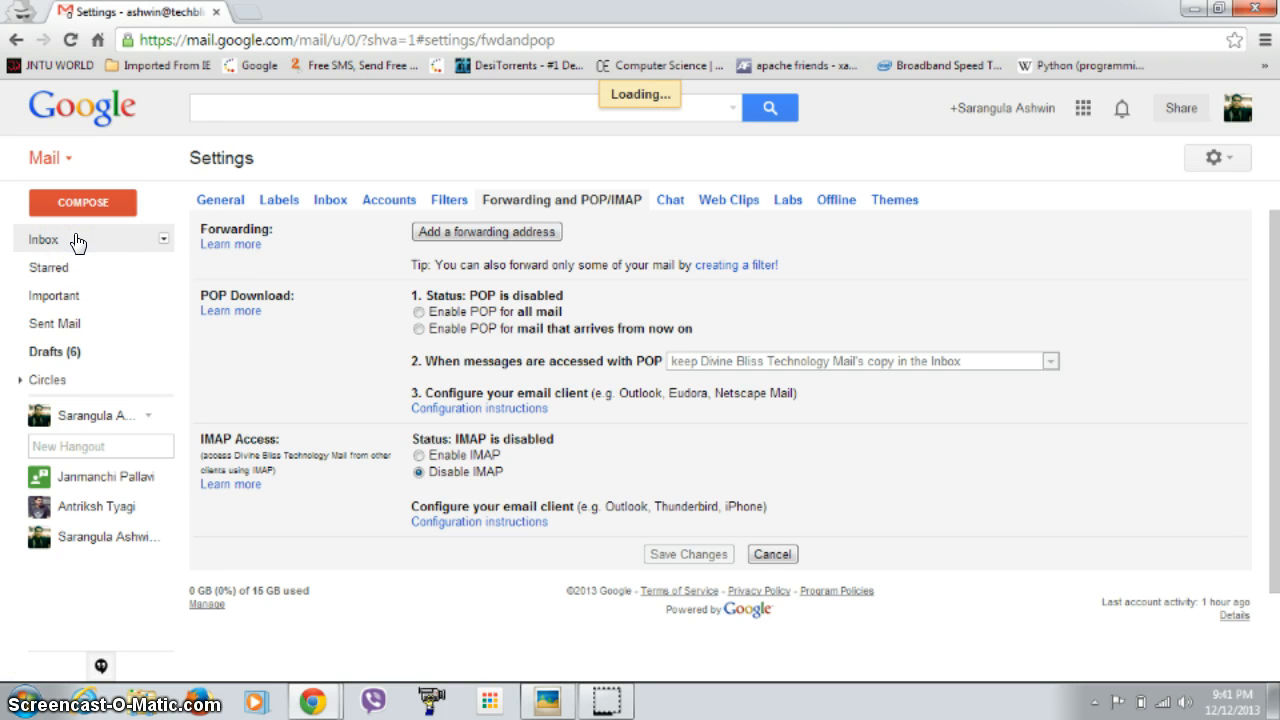